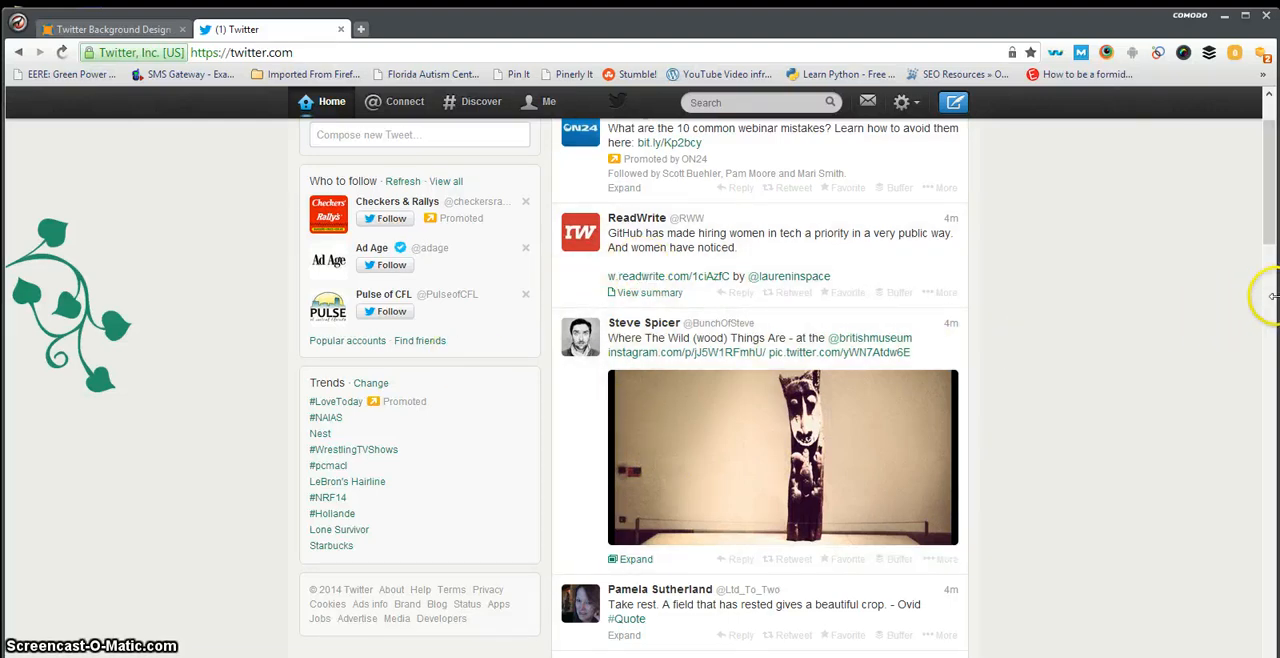
Step: Resize the browser window narrower and back to full width to examine how much of the Twitter background shows at different widths
left_click_drag(1271, 297, 863, 386)
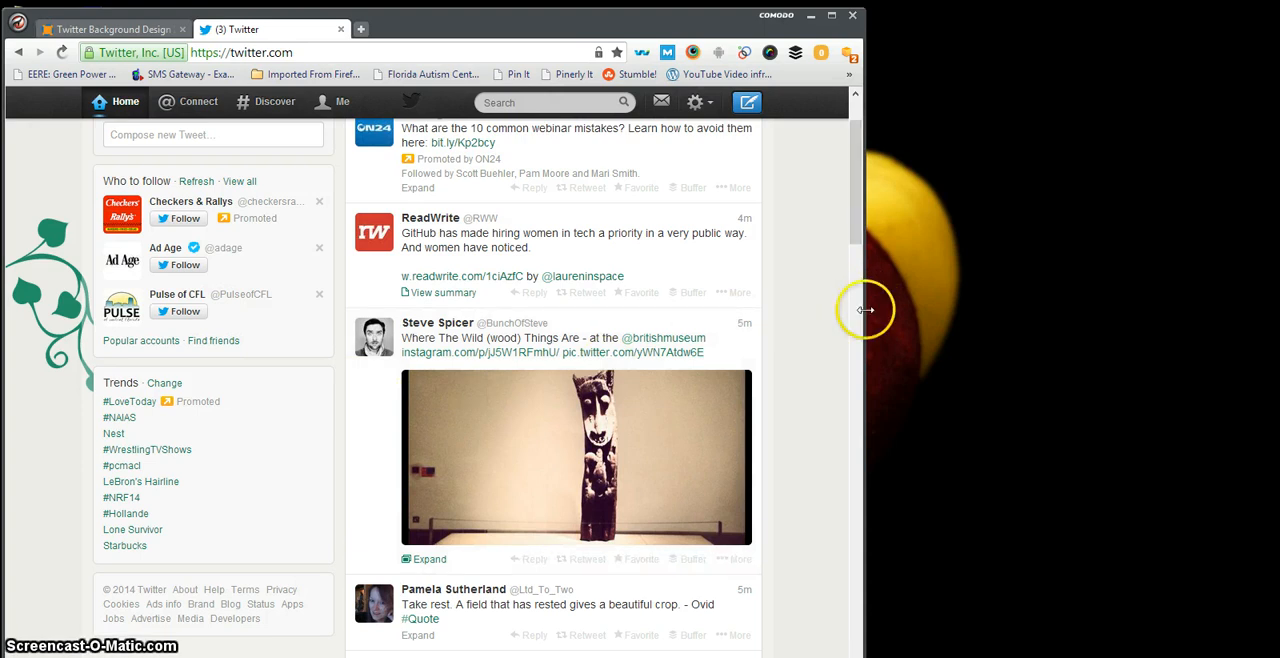
left_click_drag(876, 310, 1003, 309)
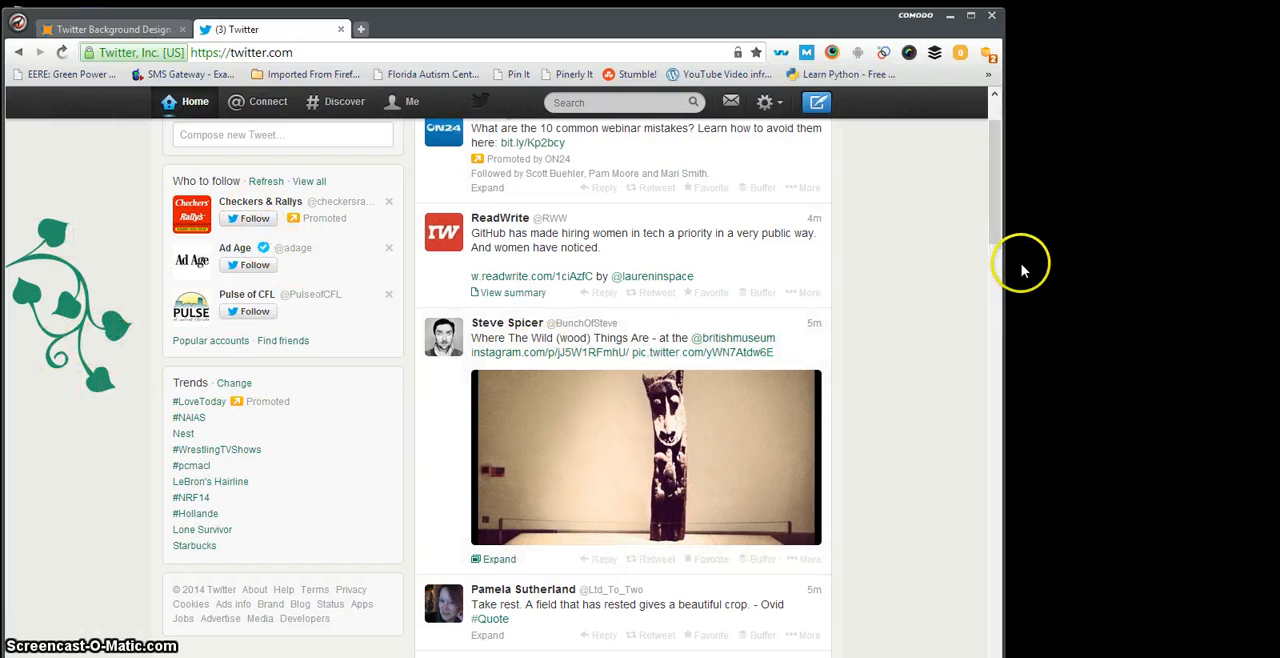
left_click_drag(1004, 276, 1278, 274)
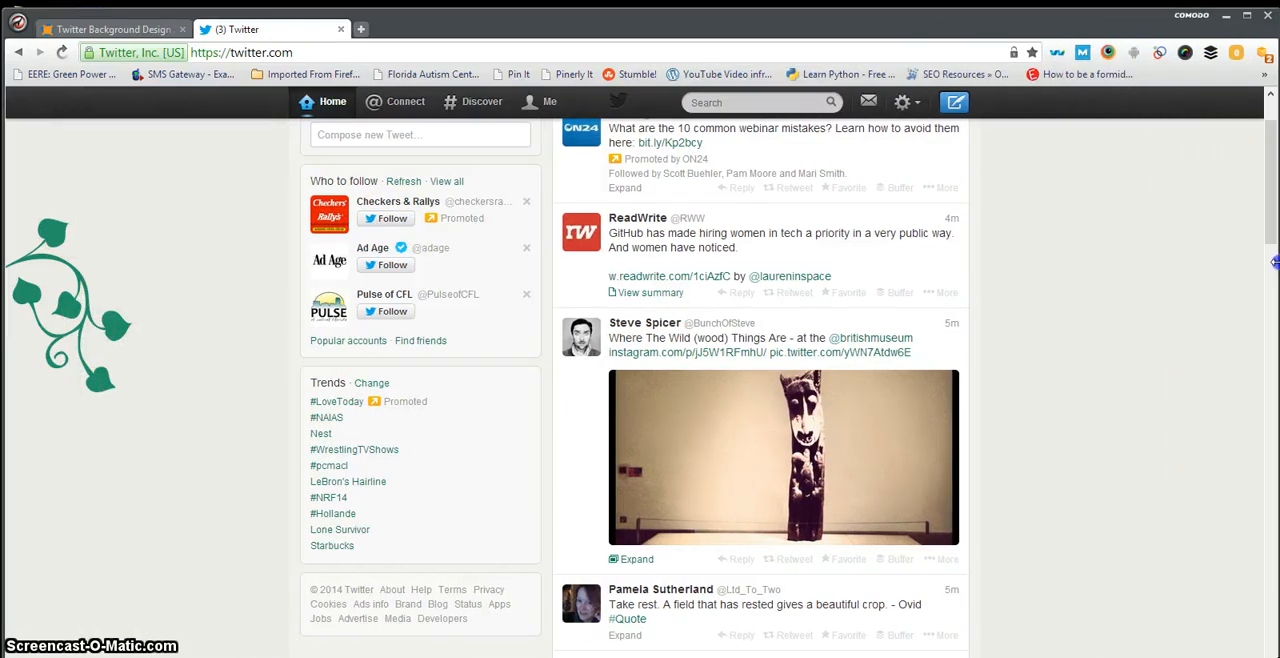
Step: Switch to Photoshop and place Logo.png from the desktop into the template's upper-left margin, at about X 160 px, Y 206 px
left_click(1225, 17)
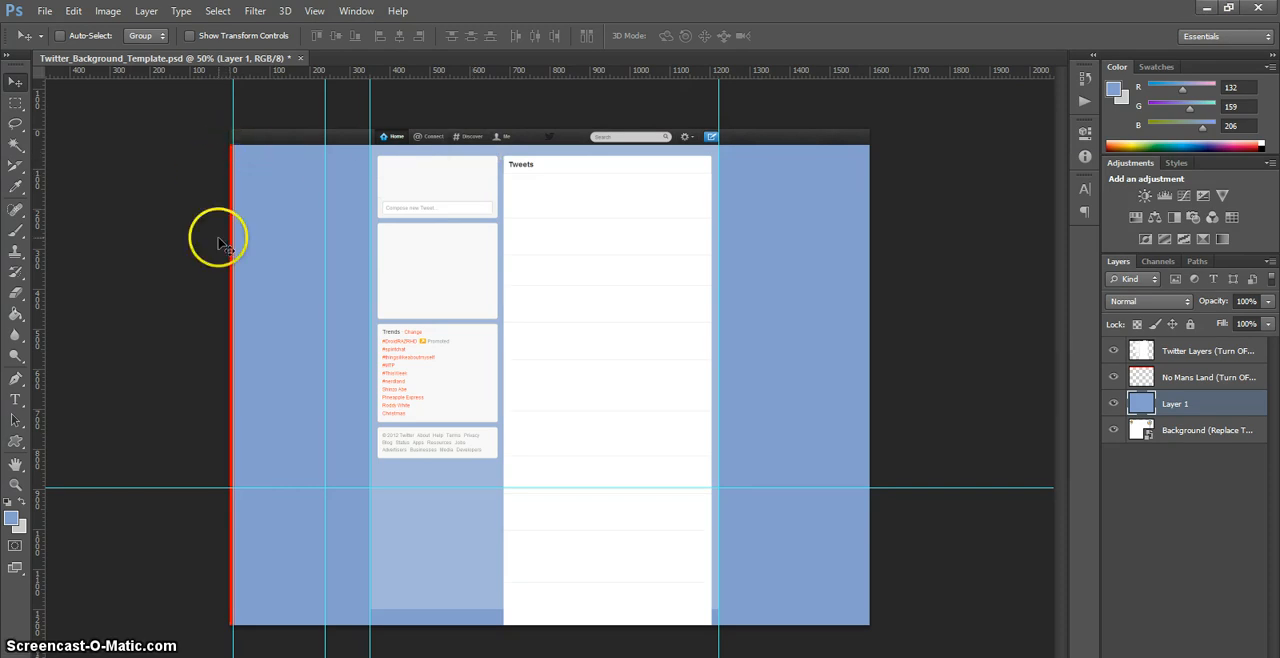
left_click(1228, 8)
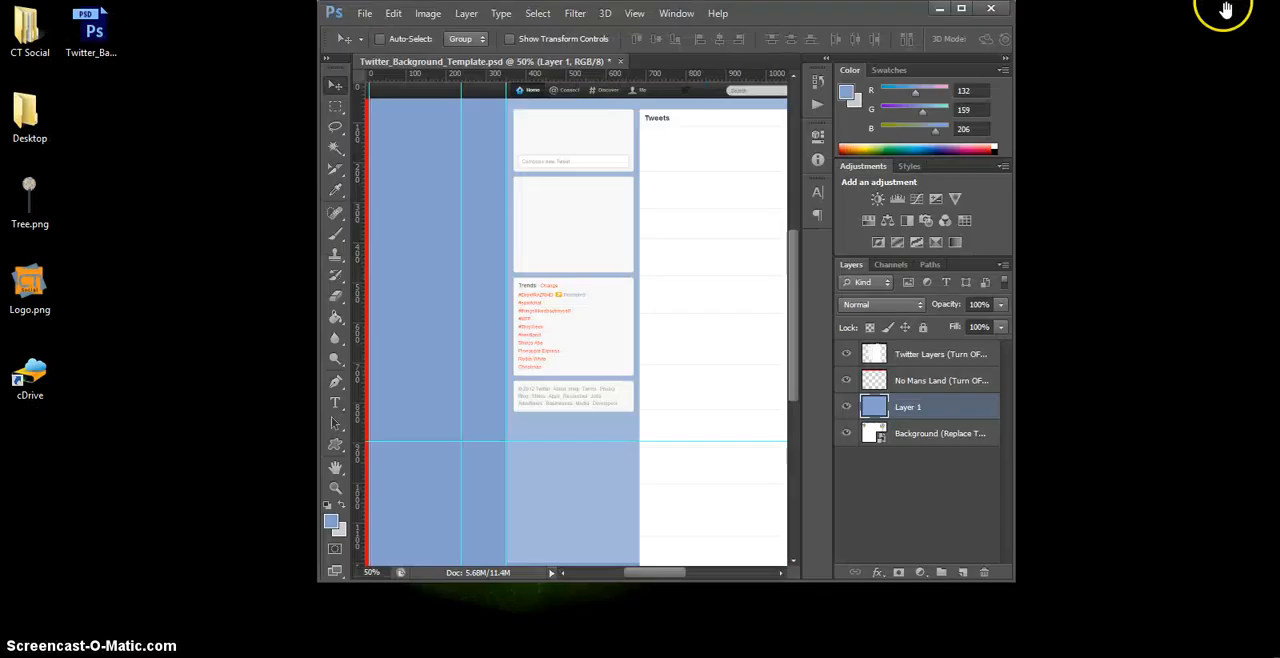
left_click_drag(22, 292, 427, 172)
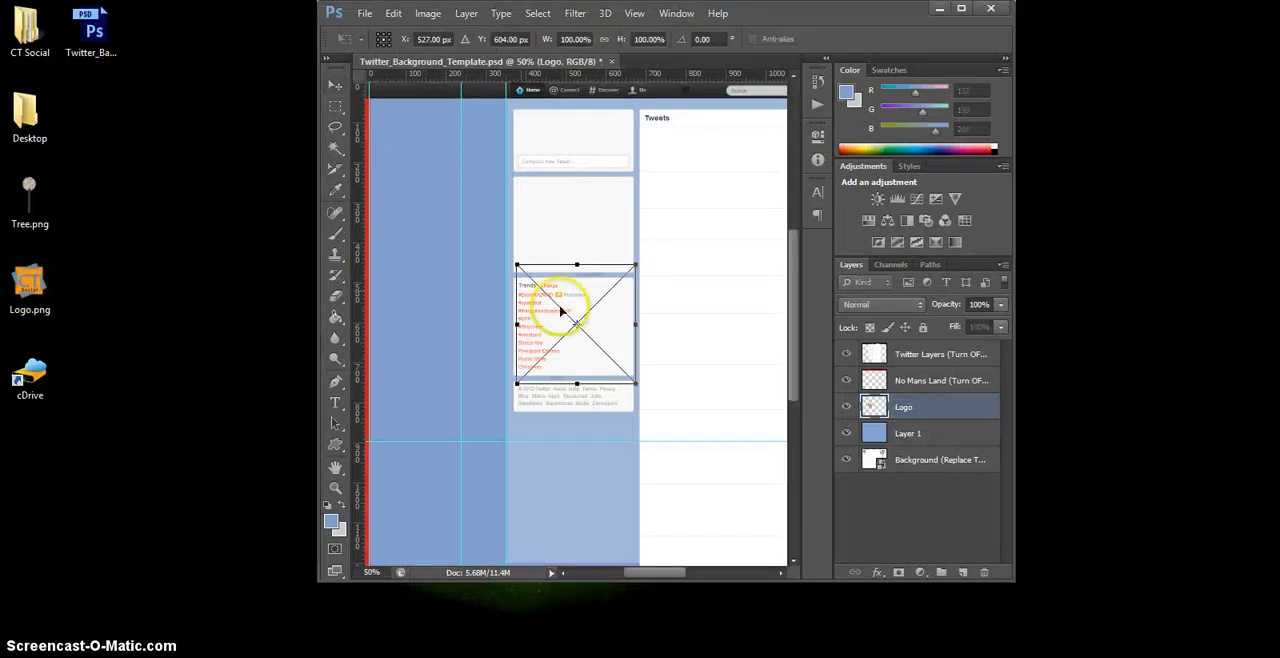
left_click_drag(581, 298, 436, 143)
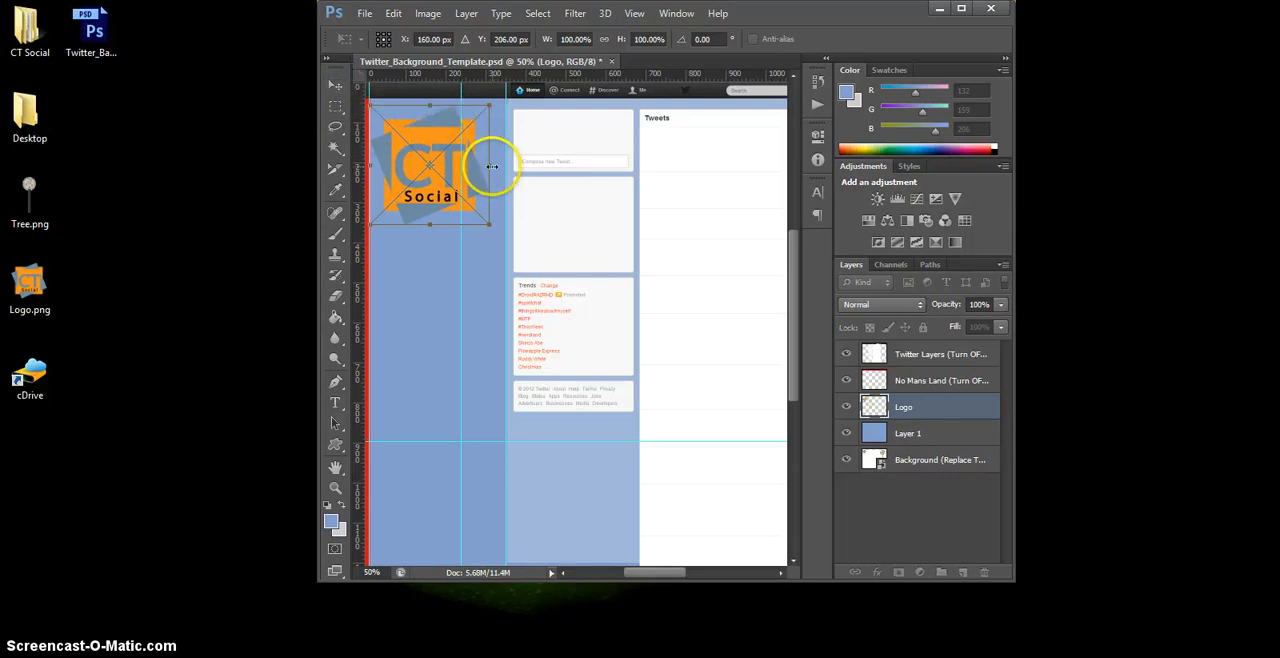
Step: Scale the logo to 76.67% in width and height so it fits before the first margin guide, and commit the placement
left_click_drag(489, 166, 461, 166)
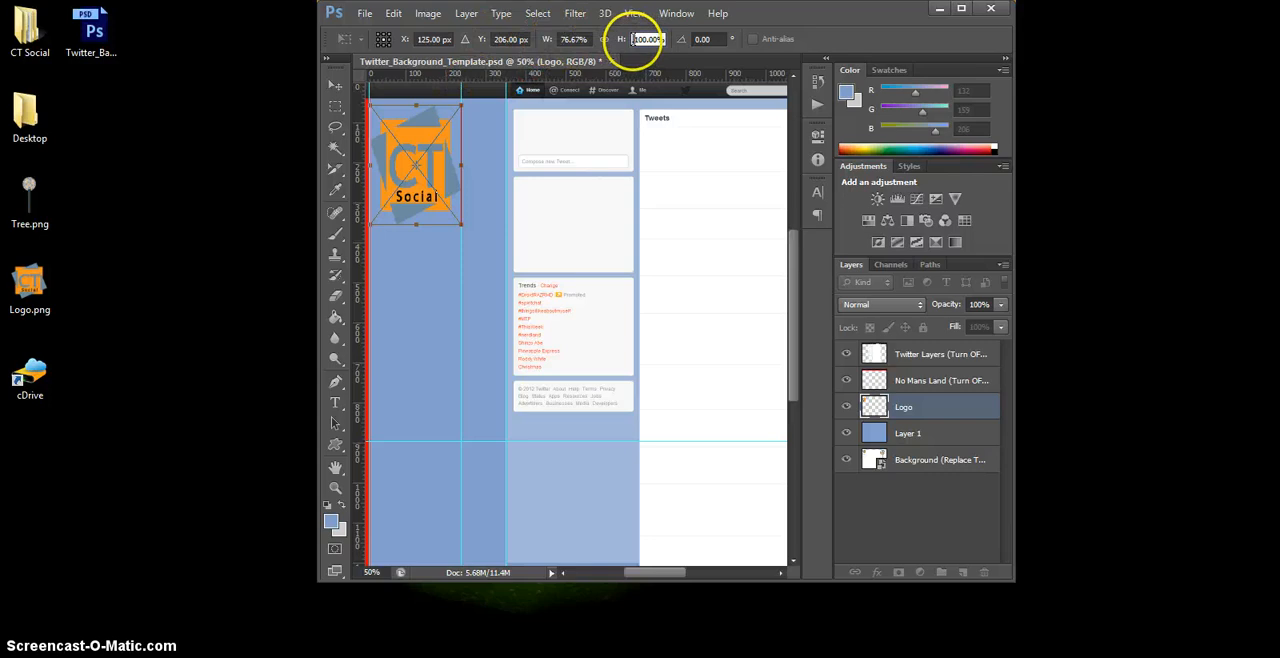
left_click(635, 38)
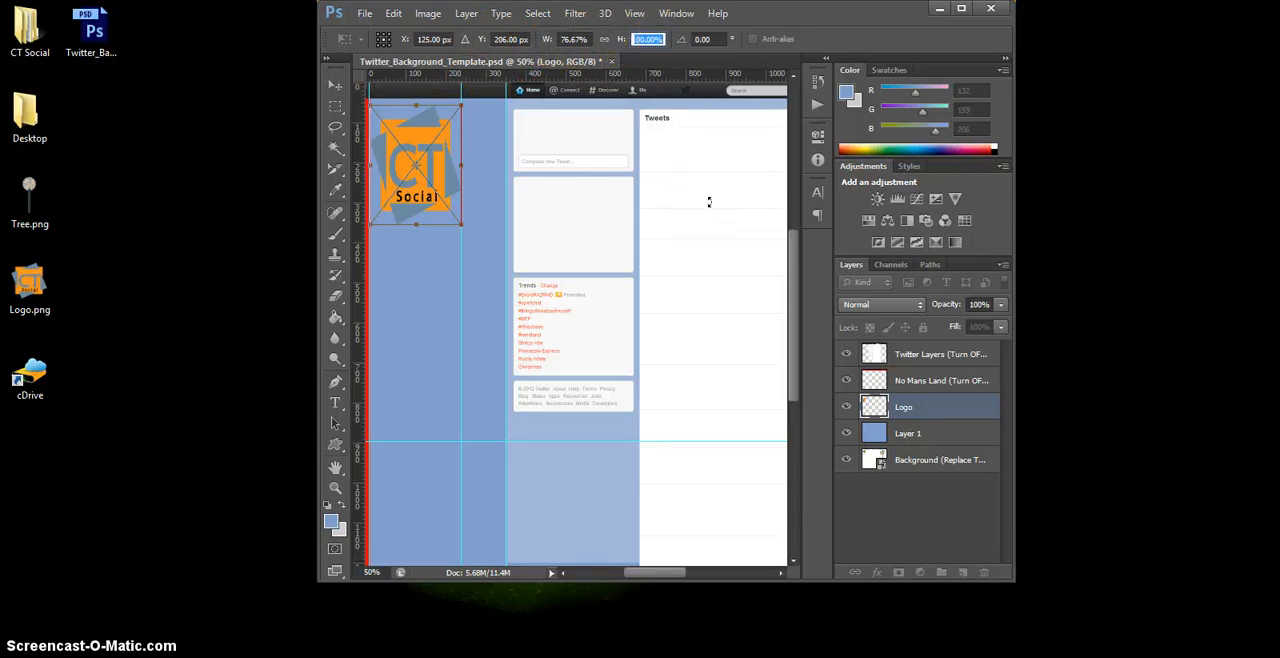
type("76.67")
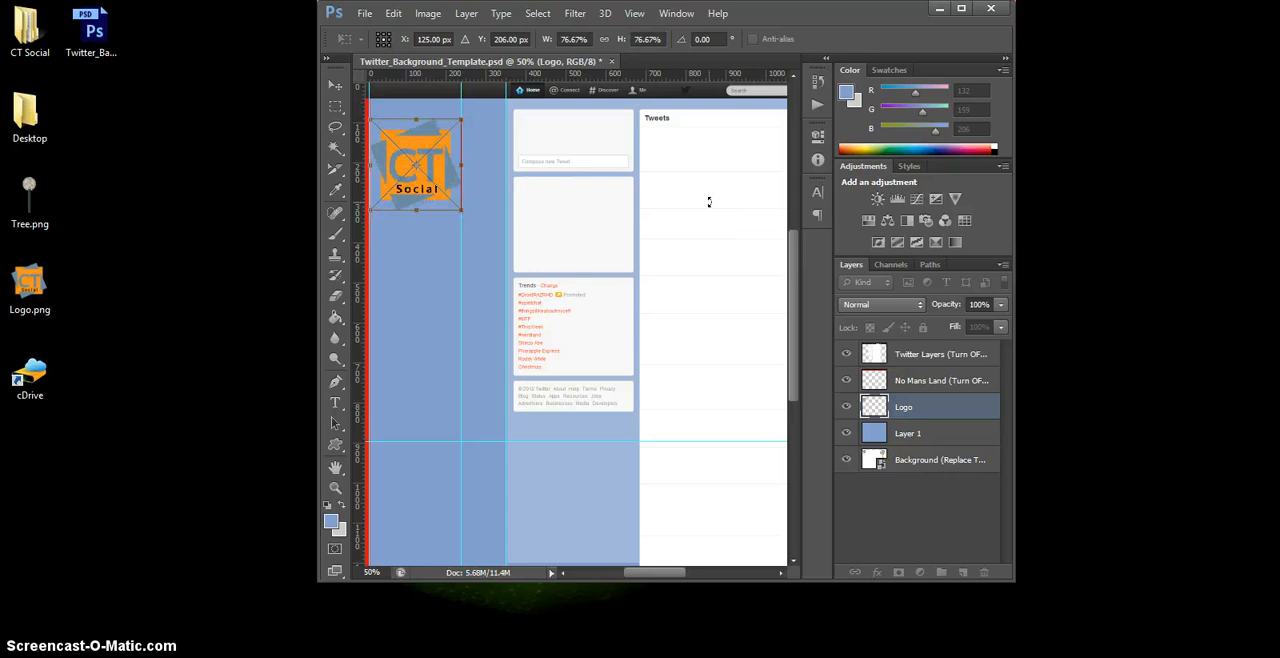
left_click(334, 84)
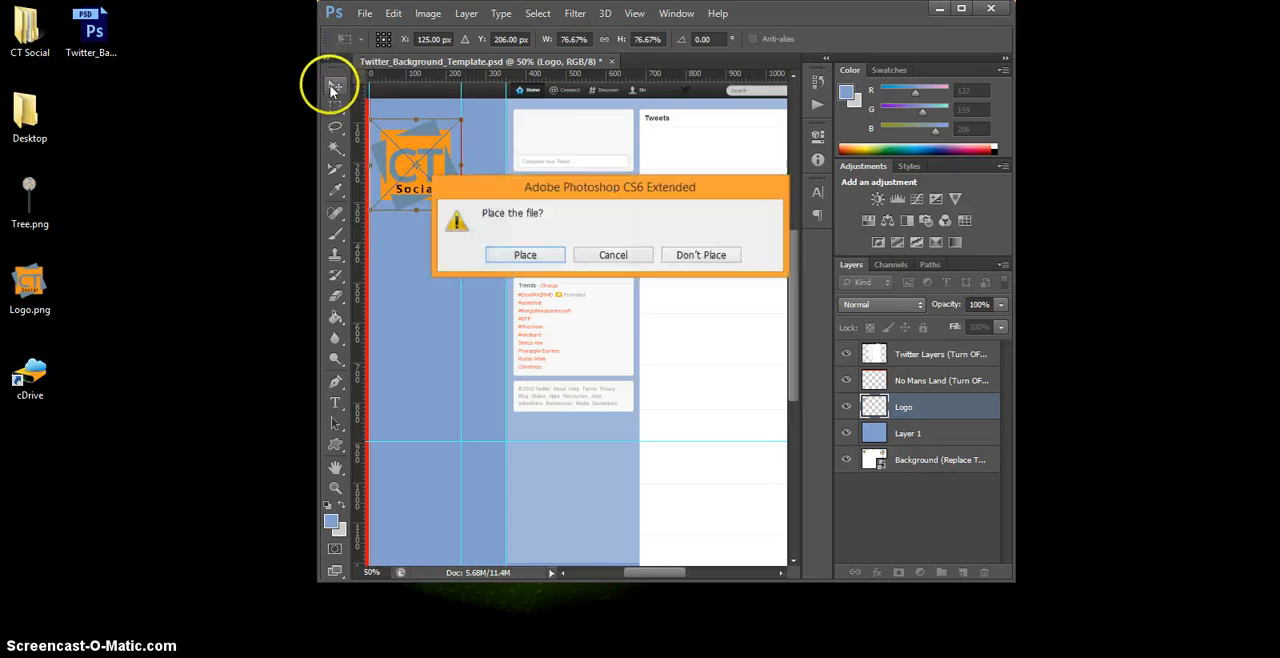
left_click(525, 255)
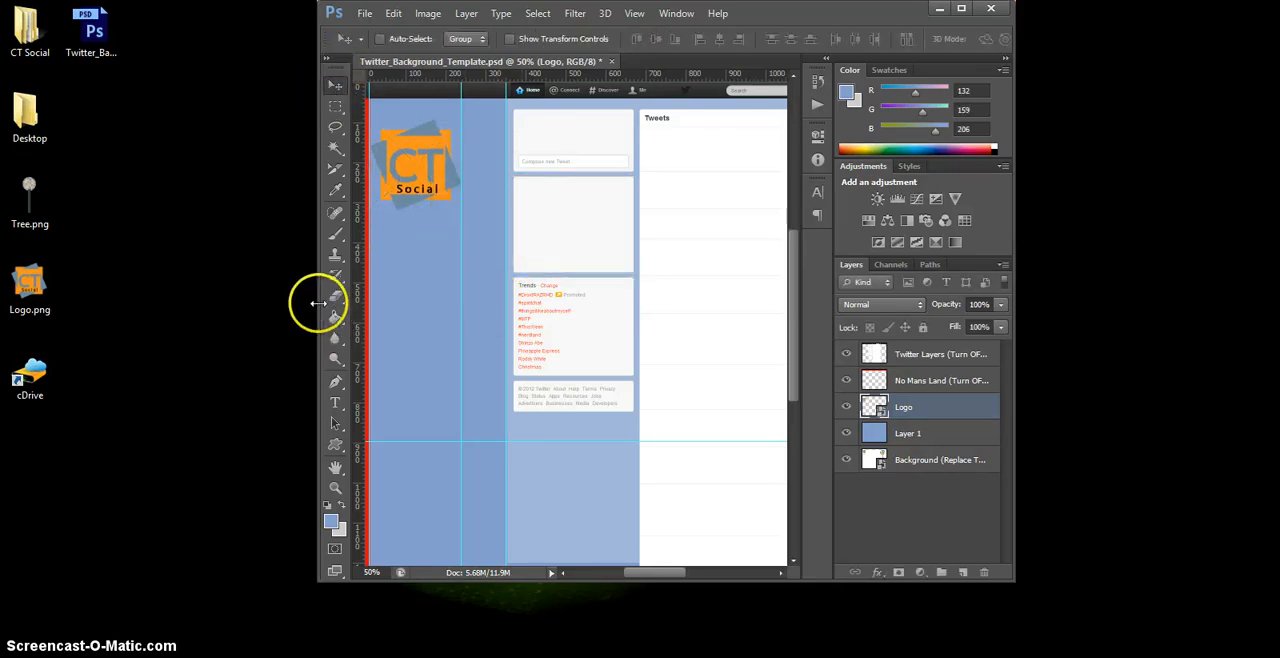
Step: Place Tree.png from the desktop in the margin right of the tweets column, with its base on the horizontal guide, and commit it
left_click_drag(319, 305, 186, 300)
left_click_drag(28, 196, 736, 285)
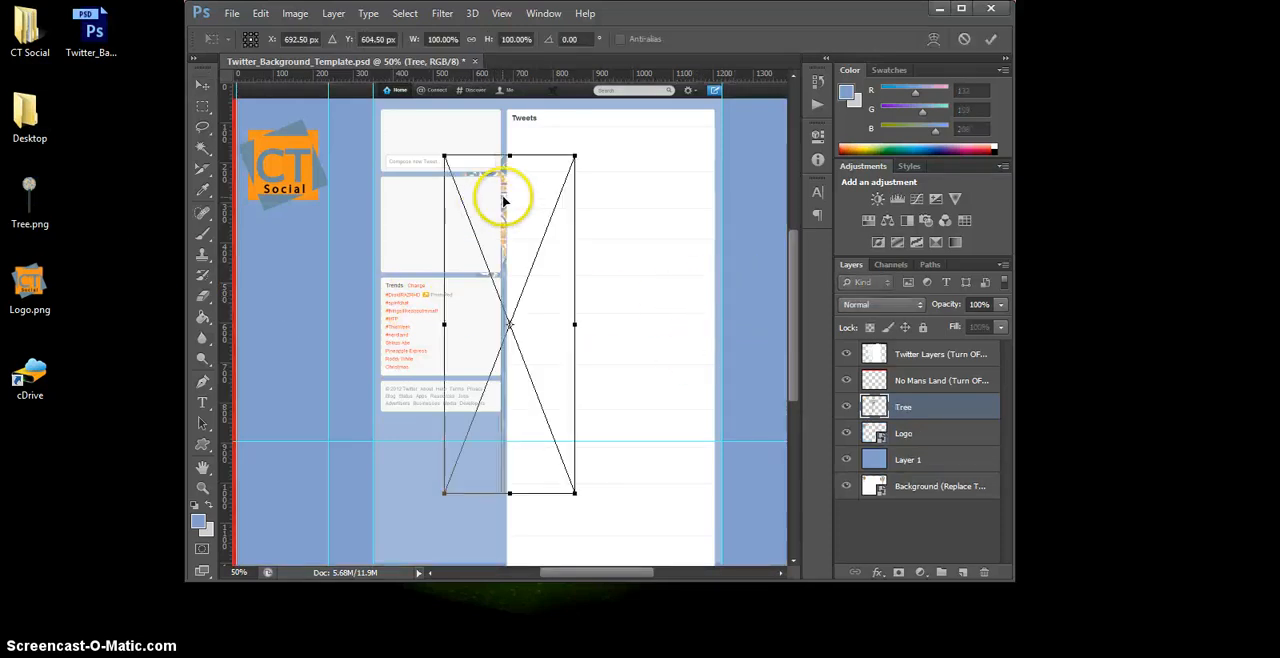
left_click_drag(503, 200, 729, 197)
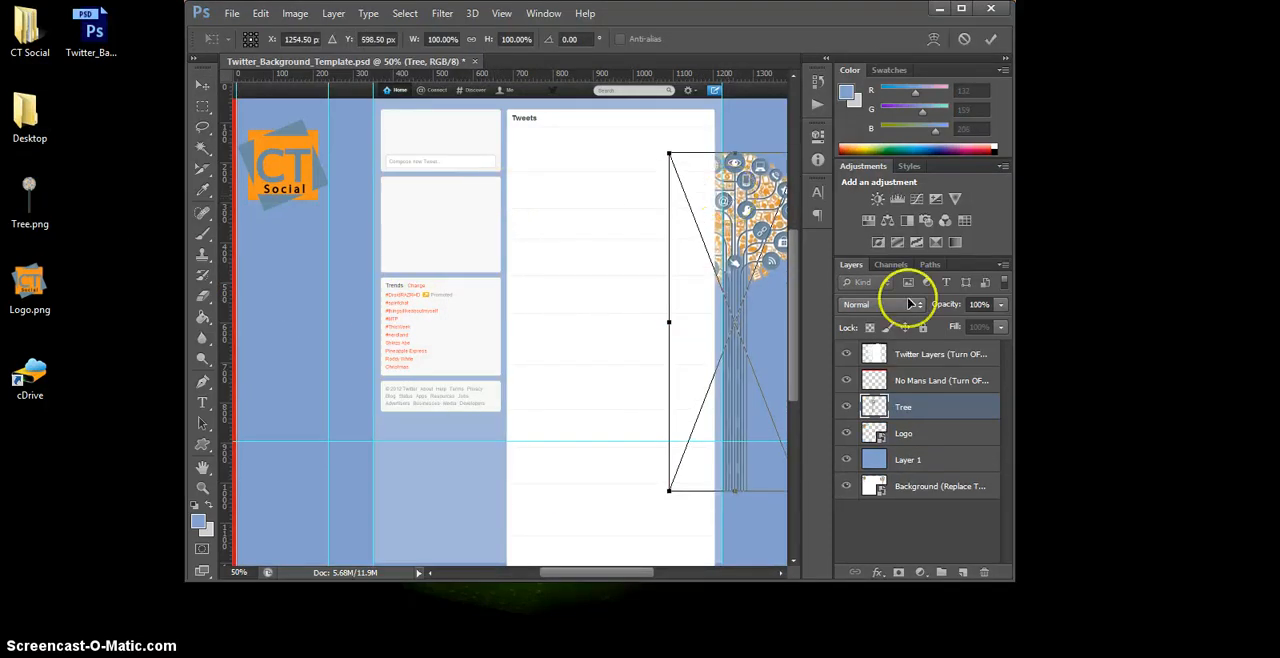
left_click(963, 11)
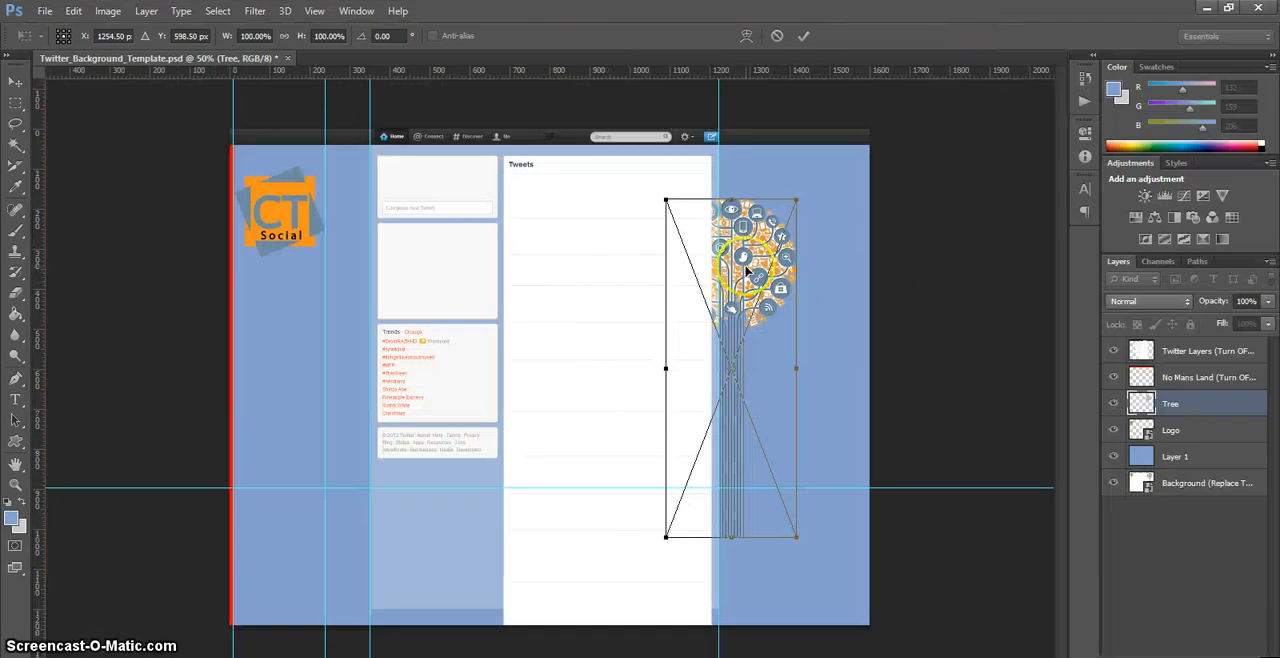
mouse_move(746, 268)
left_mouse_down()
mouse_move(798, 236)
mouse_move(746, 268)
left_mouse_up()
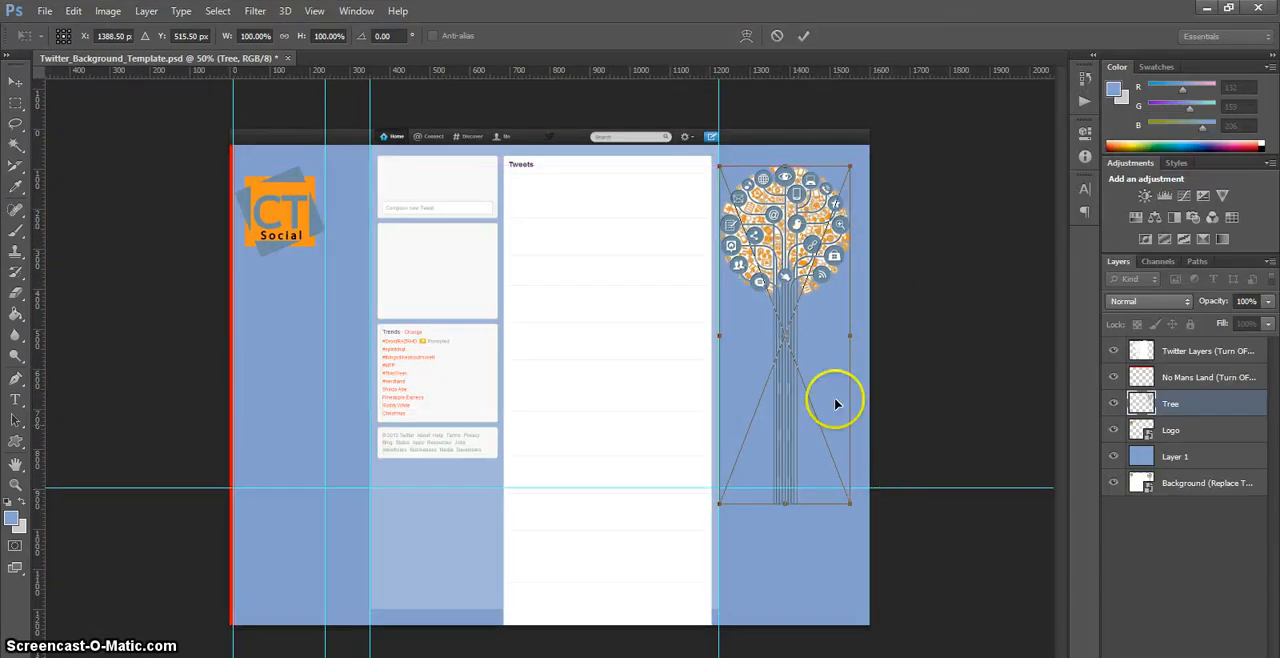
left_click_drag(782, 247, 780, 218)
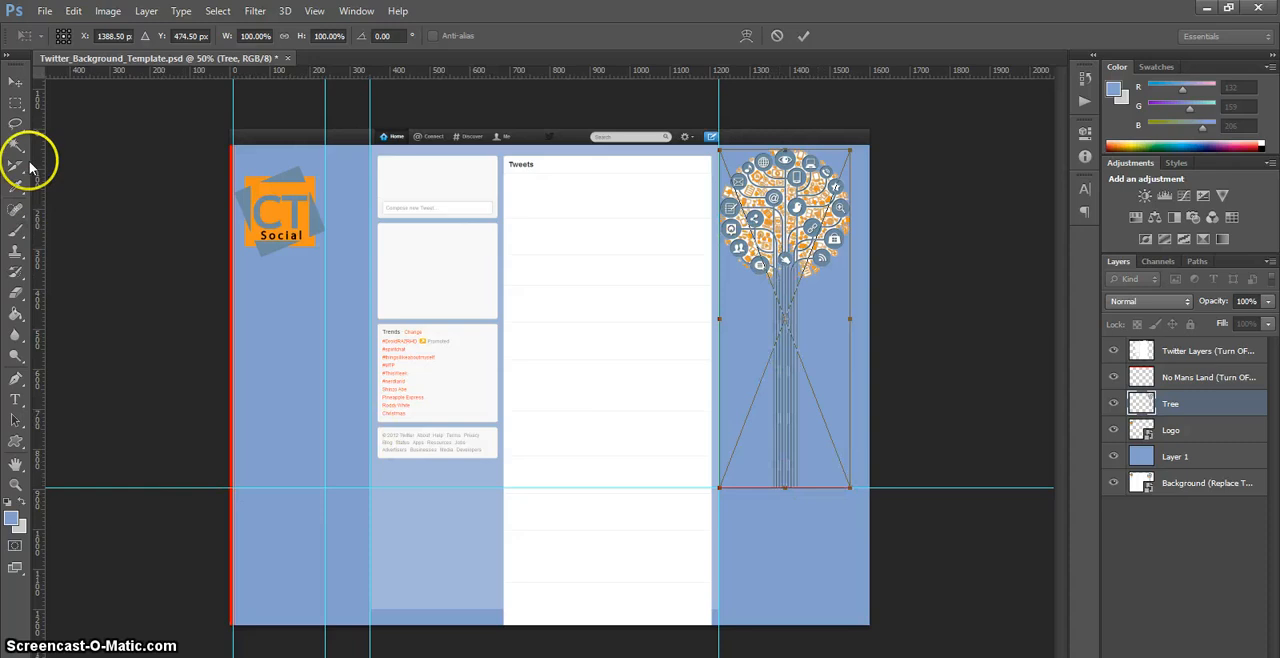
left_click(12, 84)
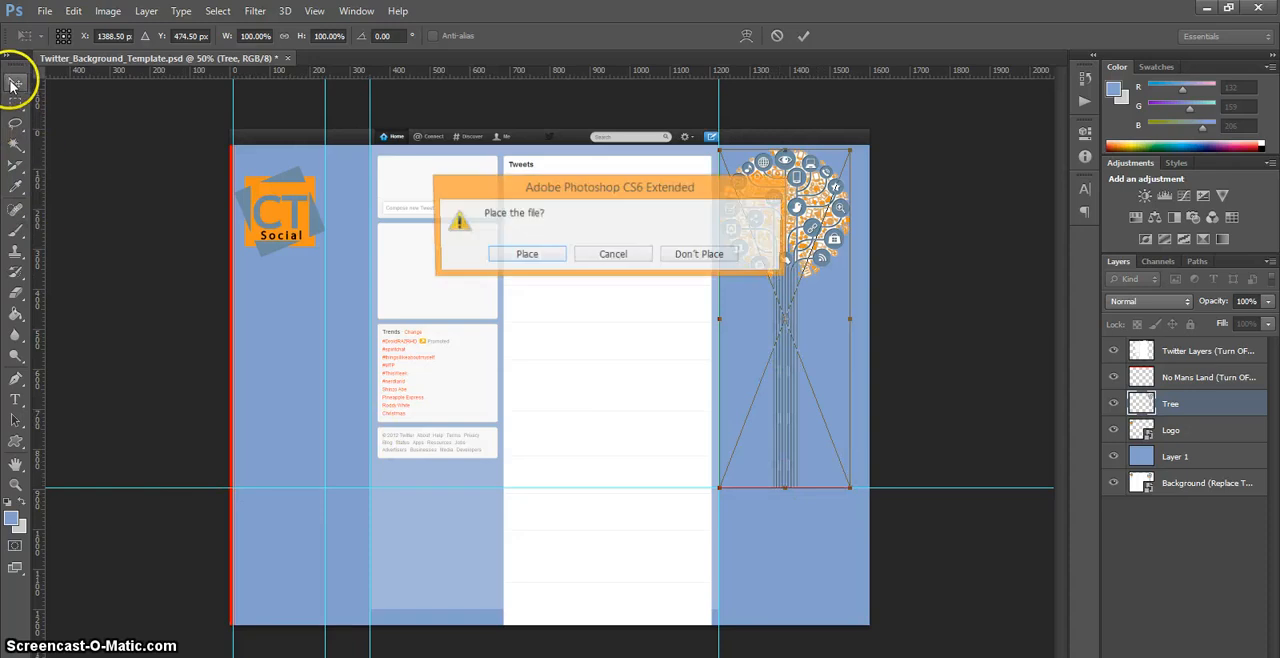
left_click(530, 256)
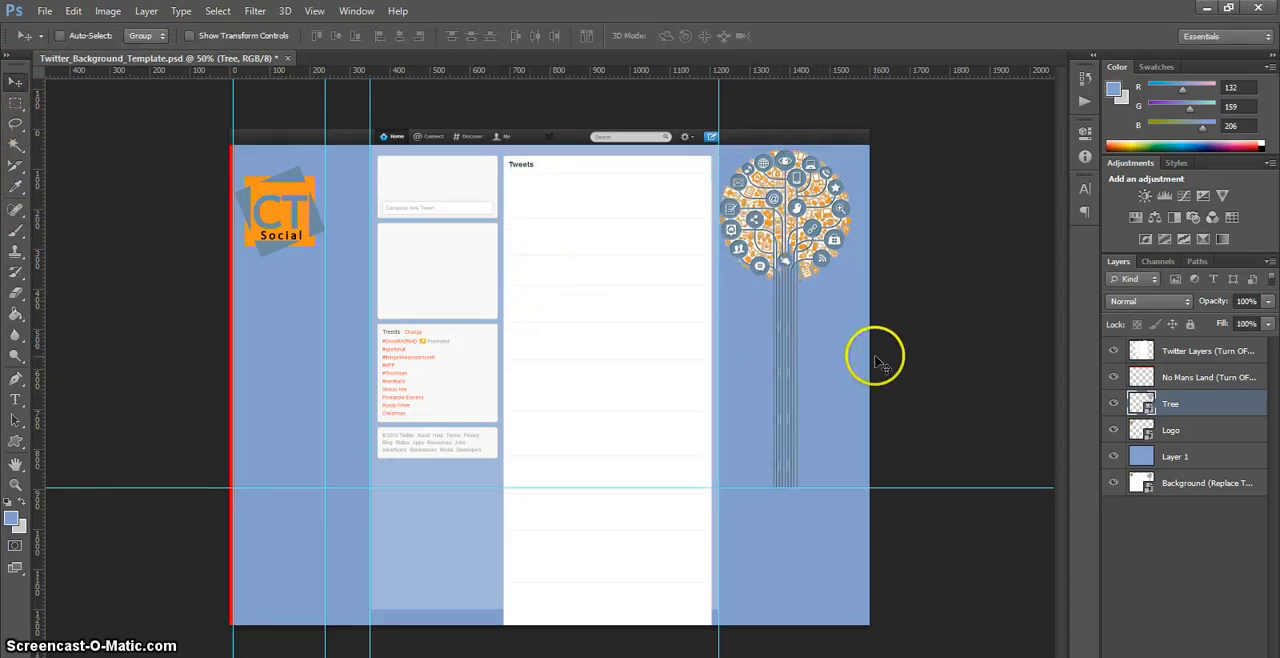
Step: Fill Layer 1 with white using the Paint Bucket
left_click(1187, 456)
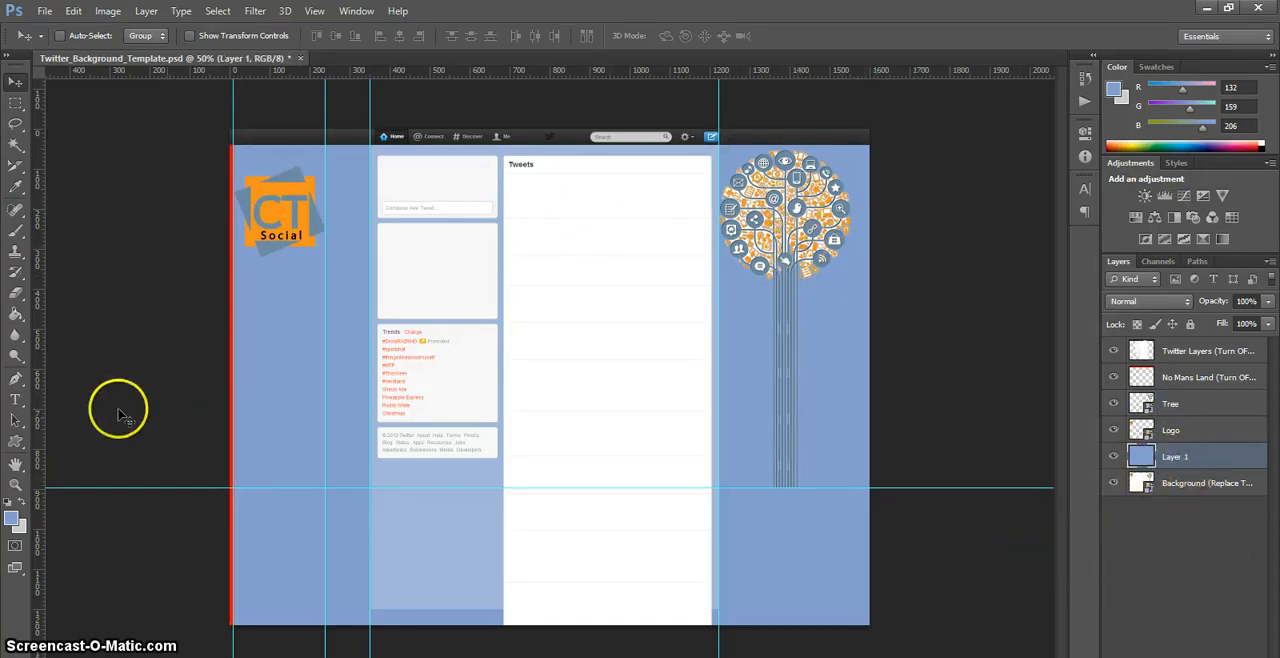
left_click(13, 519)
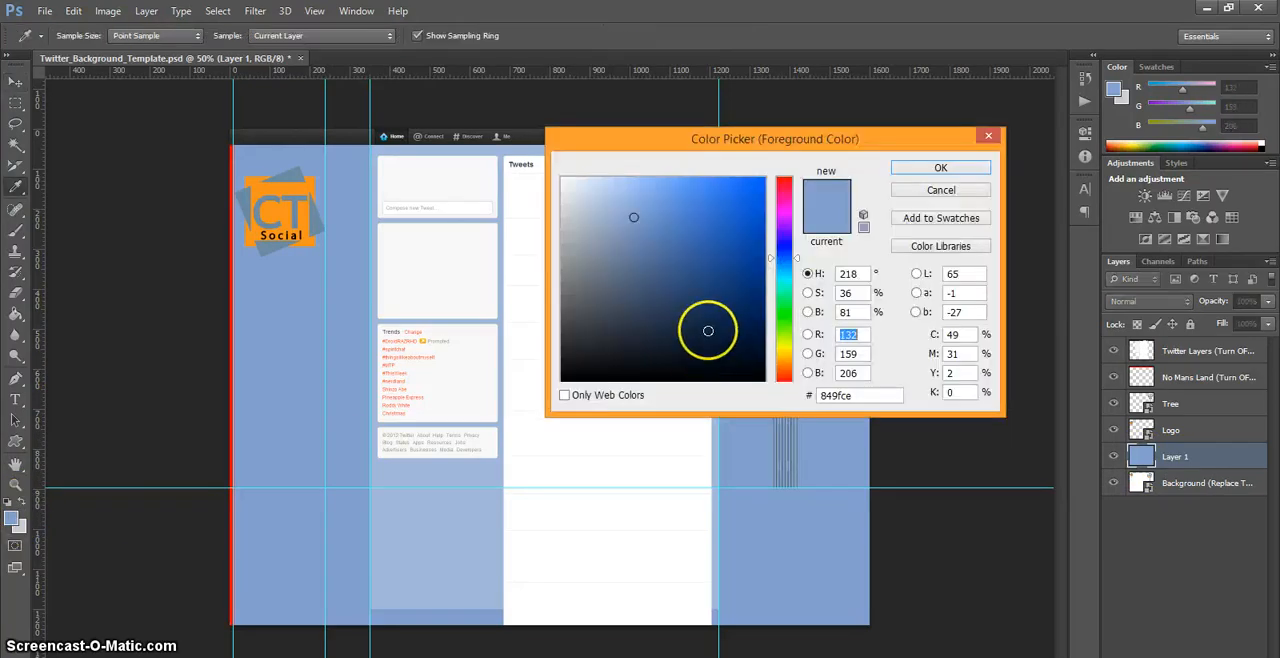
left_click_drag(708, 331, 526, 146)
left_click(958, 169)
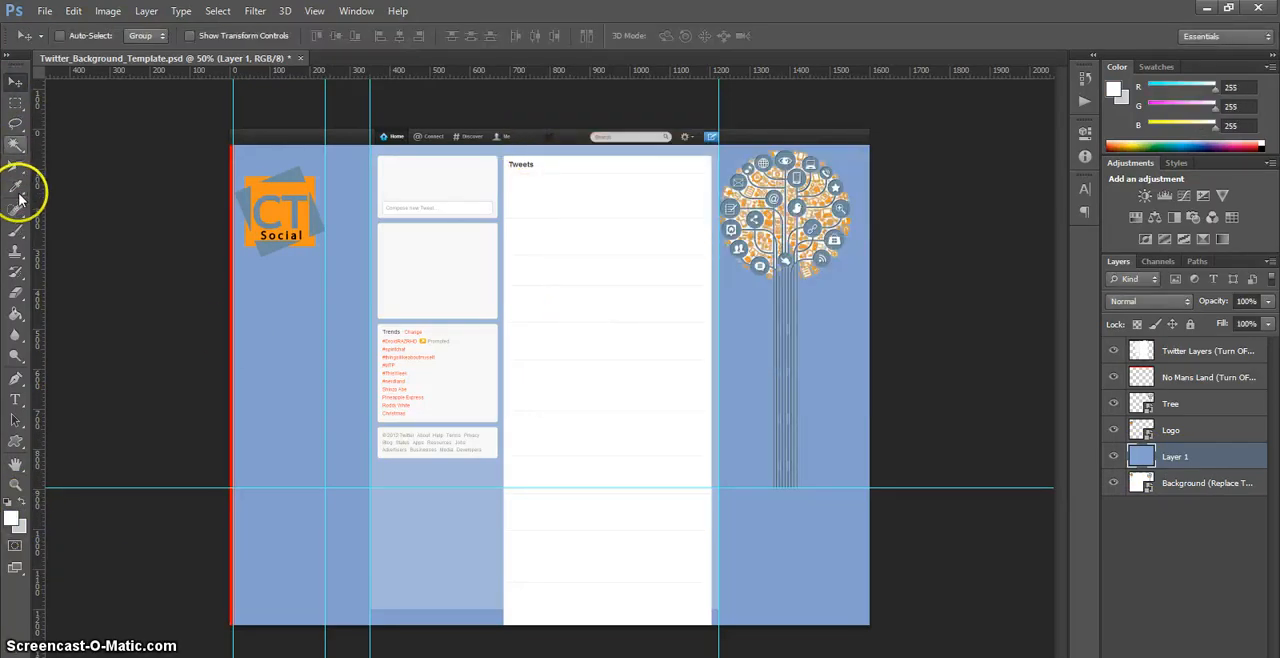
left_click(15, 313)
left_click(305, 395)
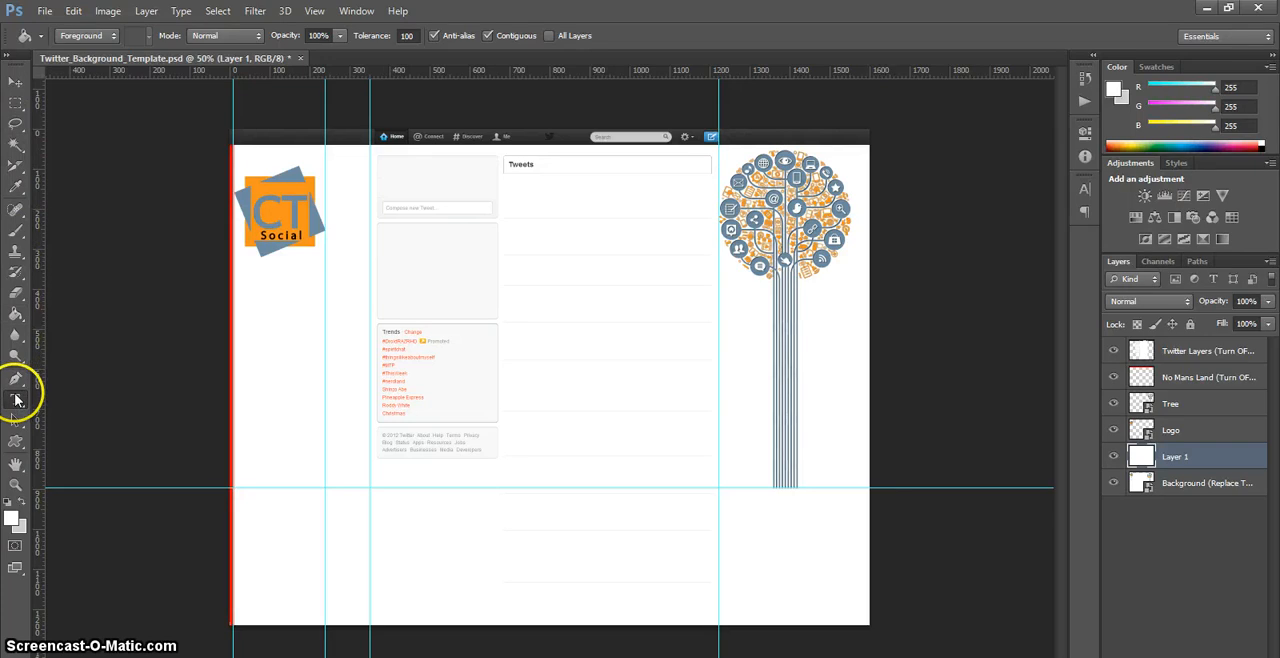
Step: Add the text "Let's Chat" below the logo in Open Sans, using the orange sampled from the logo
left_click(16, 400)
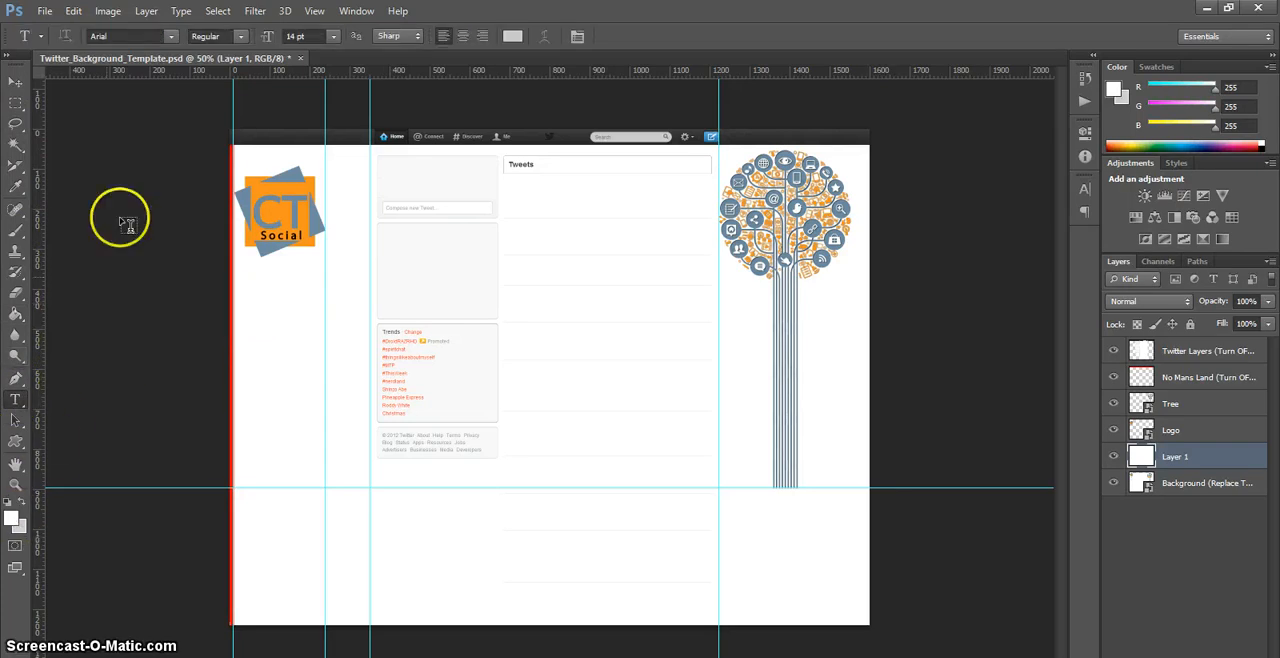
left_click(1146, 430)
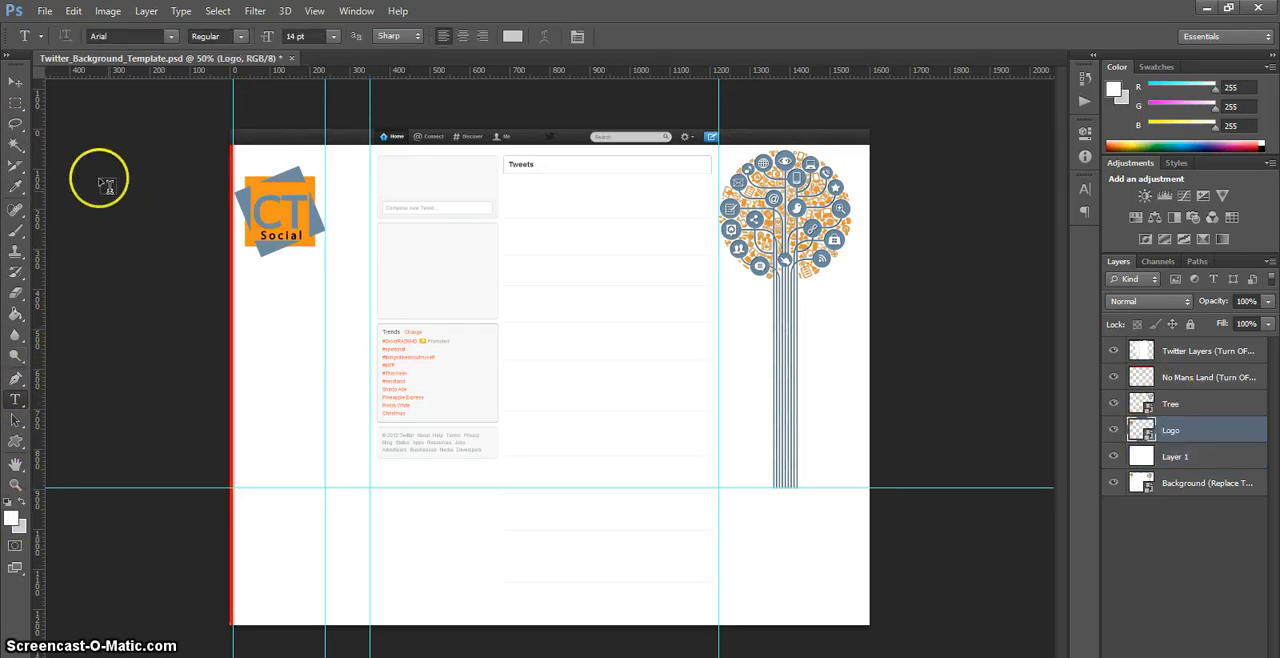
left_click(16, 188)
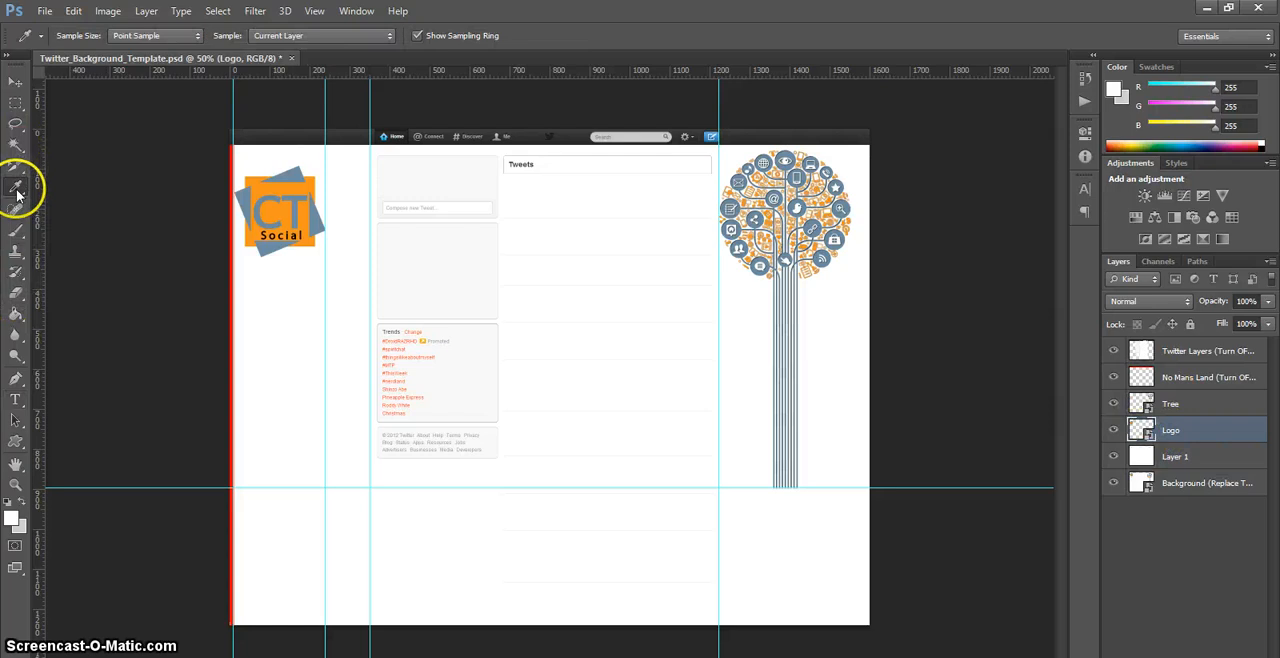
left_click(265, 195)
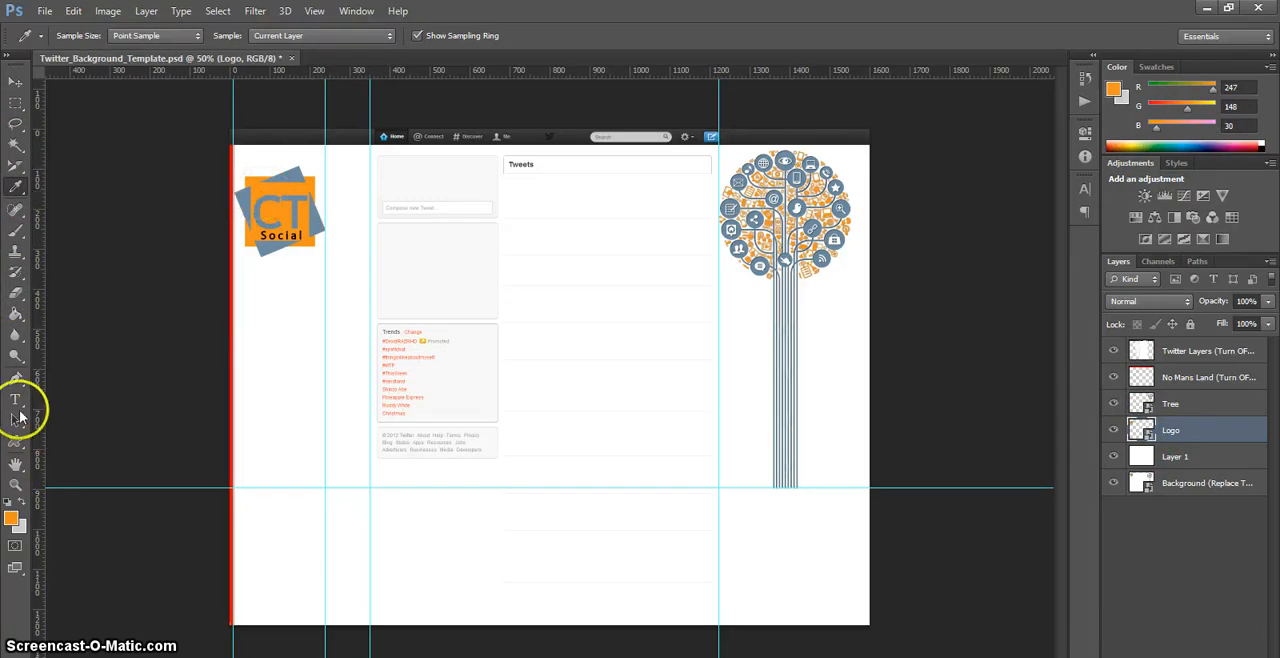
left_click(16, 401)
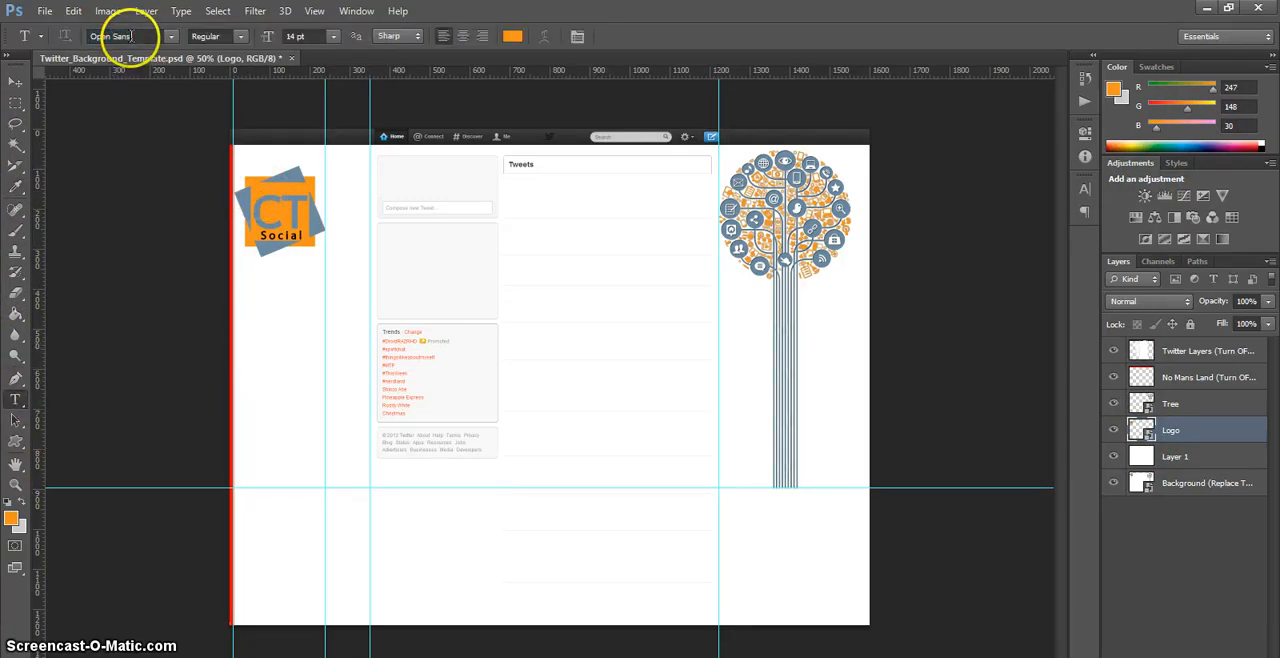
left_click(247, 302)
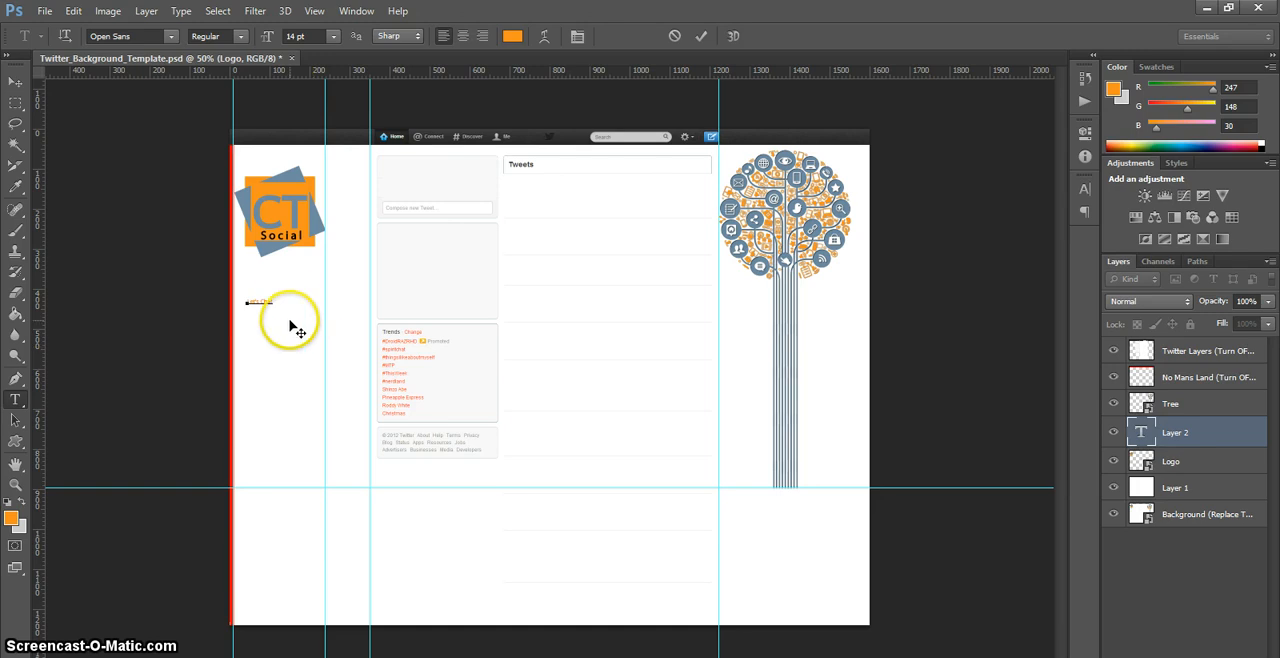
Step: Set the "Let's Chat" text size to 48 pt and move the text directly beneath the logo, inside the left margin
key("ctrl+a")
left_click_drag(288, 300, 267, 302)
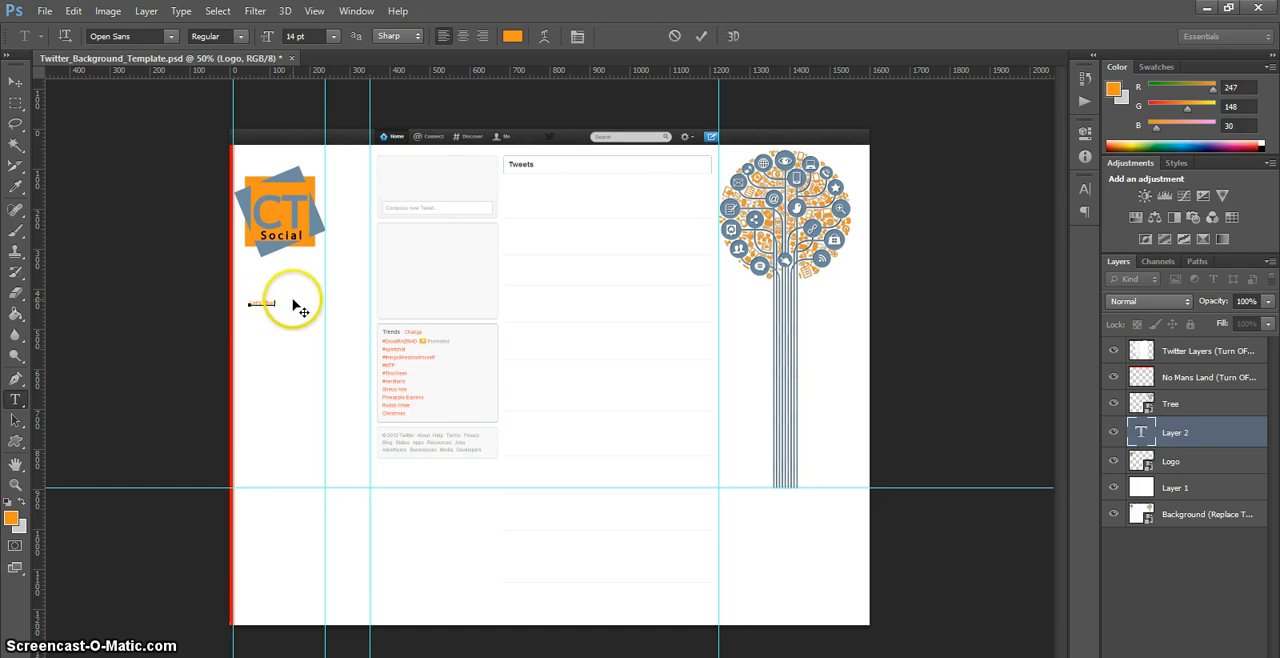
left_click(334, 35)
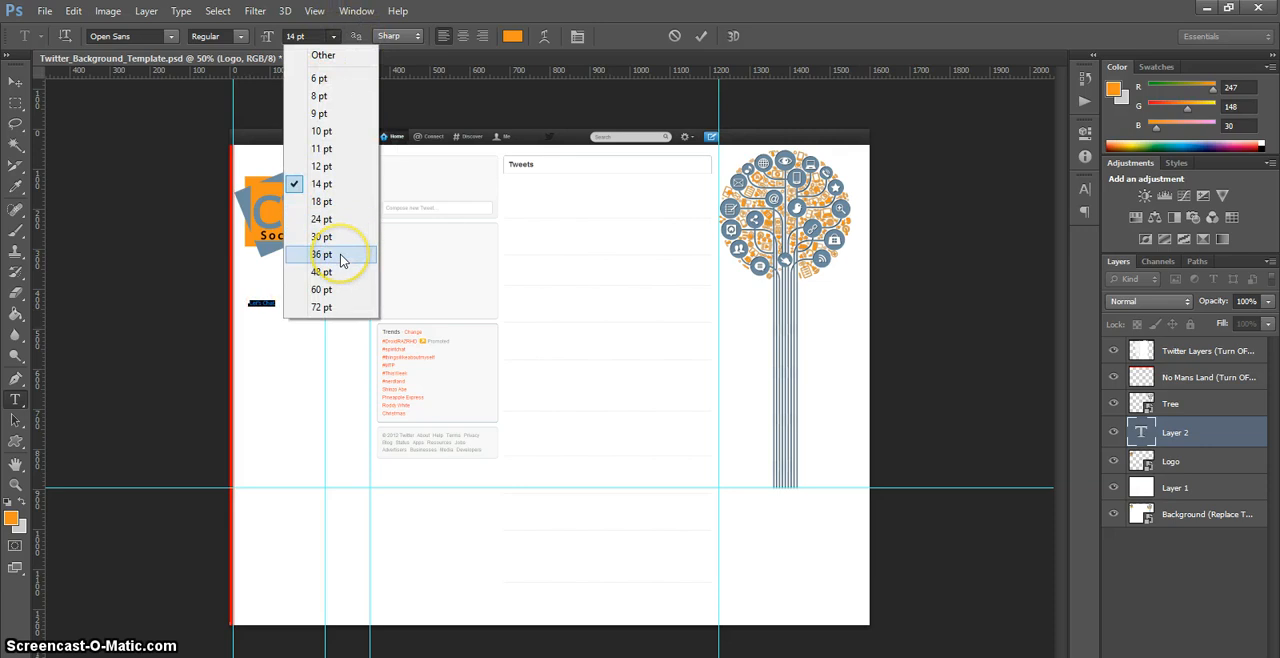
left_click(343, 254)
left_click(330, 36)
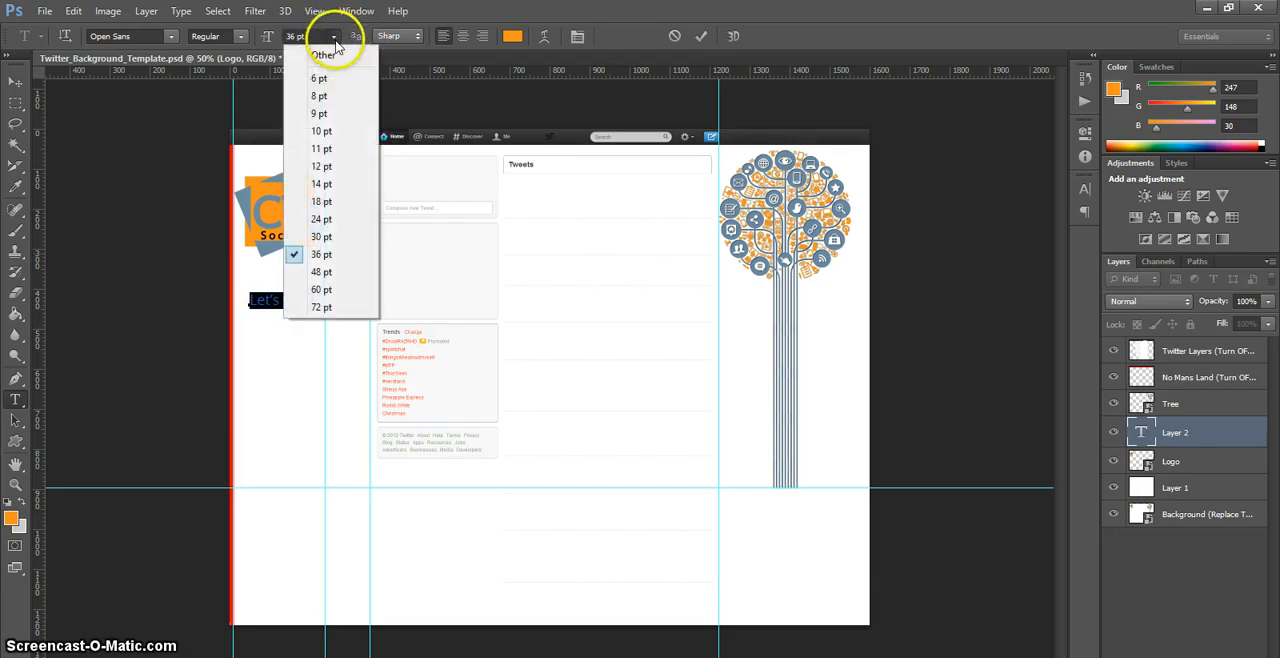
left_click(327, 273)
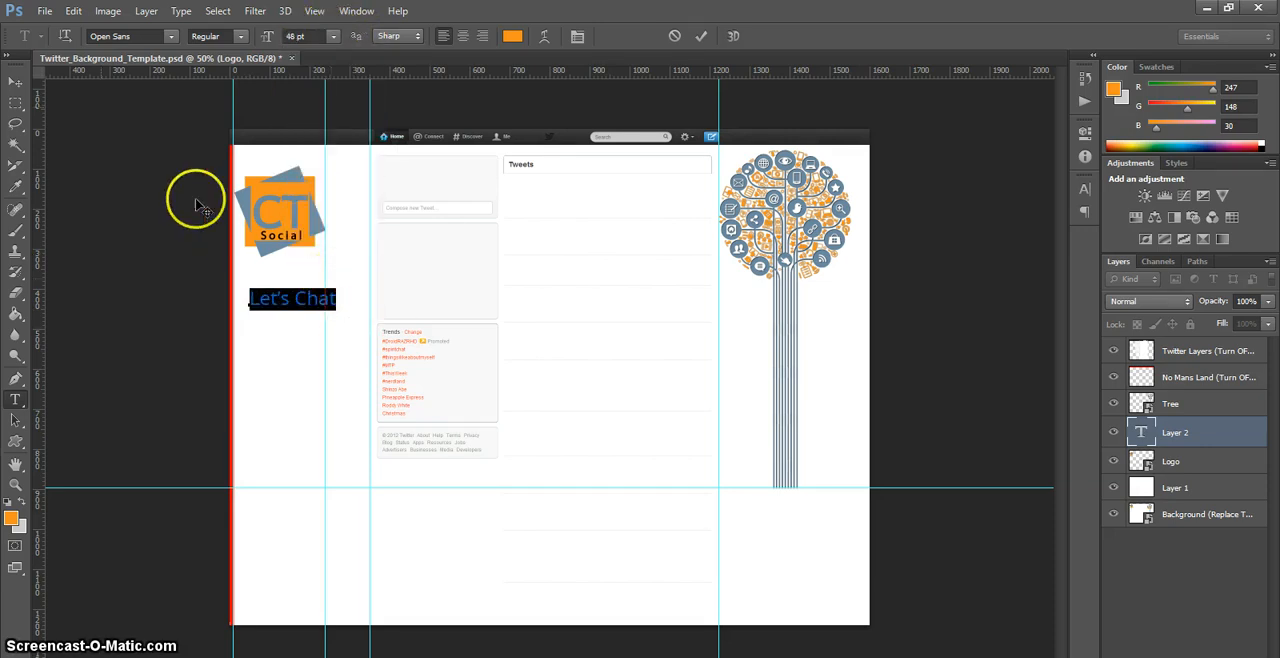
left_click(20, 84)
left_click_drag(294, 308, 280, 290)
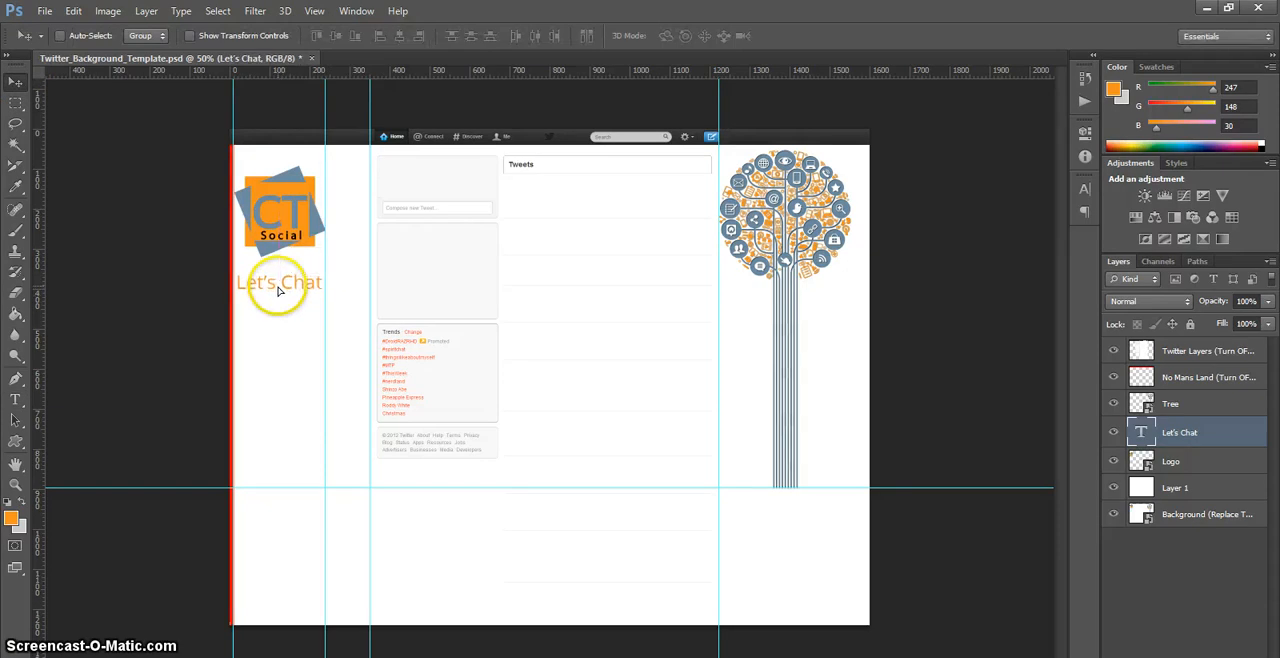
Step: Set the "Let's Chat" text to Bold and nudge it back into place inside the left margin, beneath the logo
double_click(1141, 432)
left_click(240, 36)
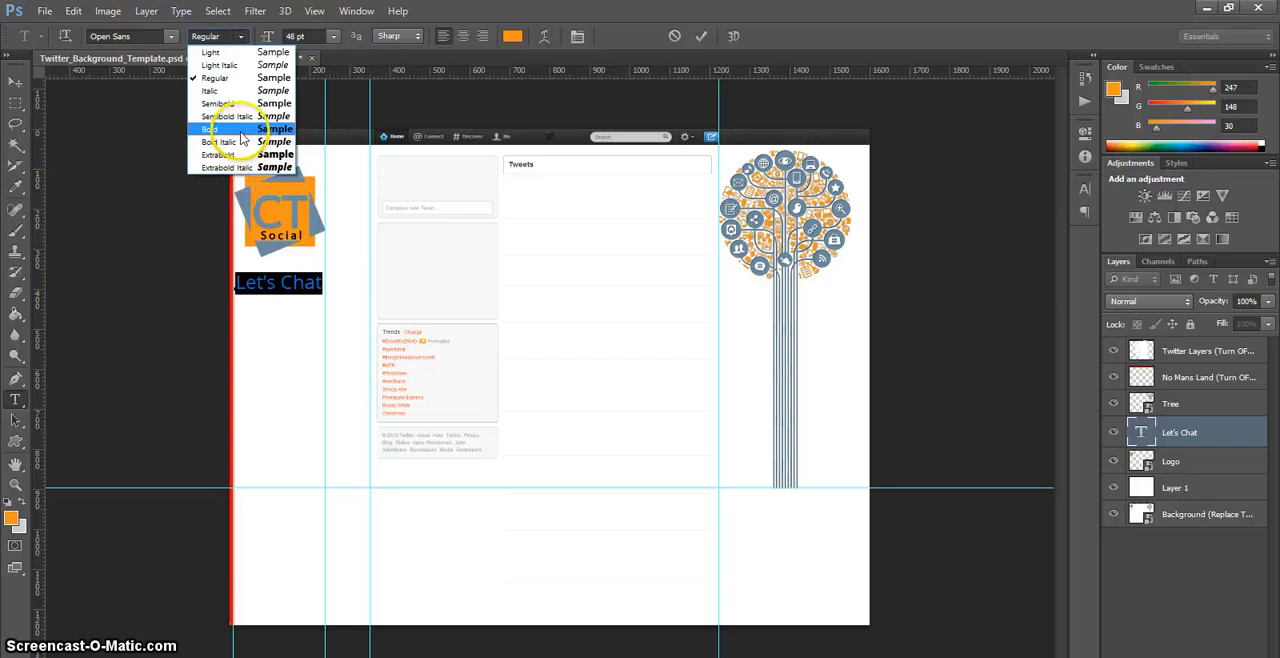
left_click(241, 138)
left_click(17, 70)
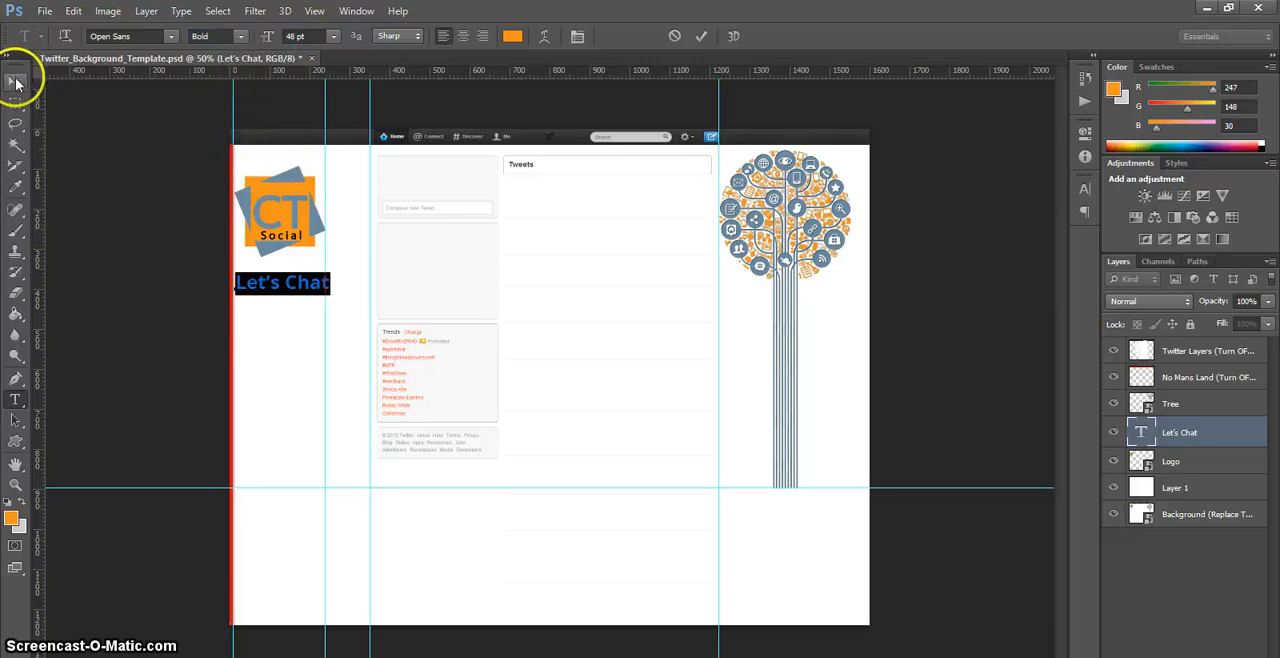
left_click(285, 349)
left_click(289, 353)
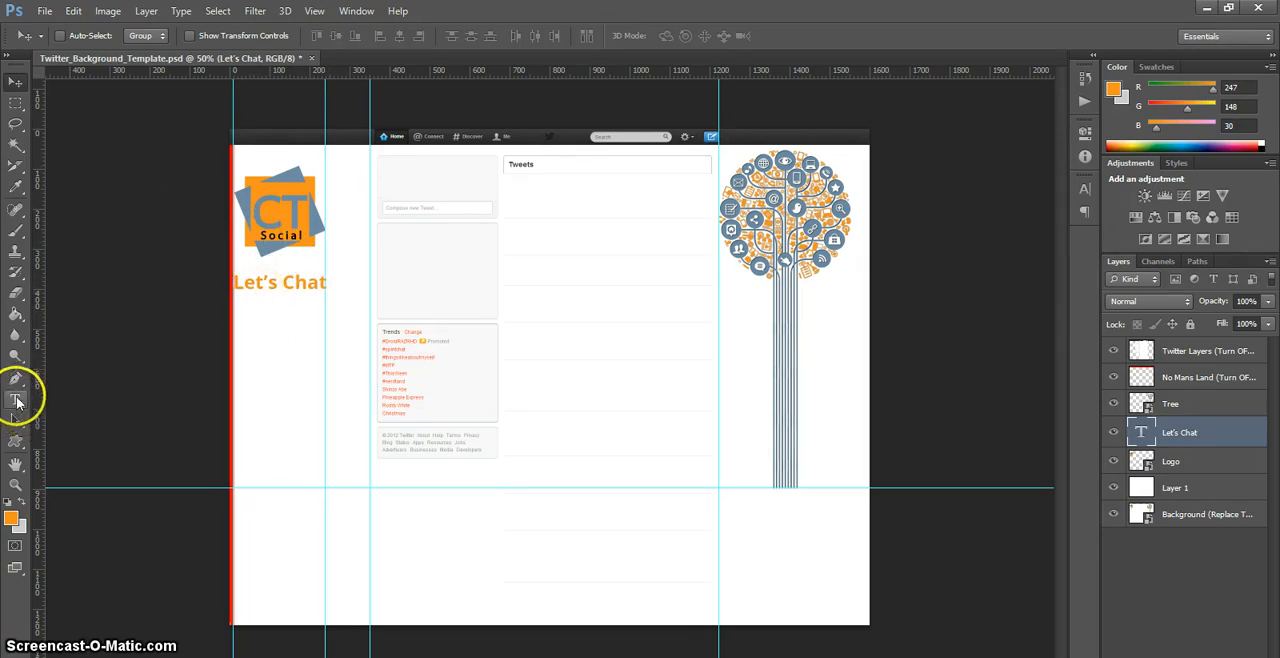
Step: Sample the blue-grey from the logo as the foreground colour, keeping the orange as the background colour
left_click(23, 505)
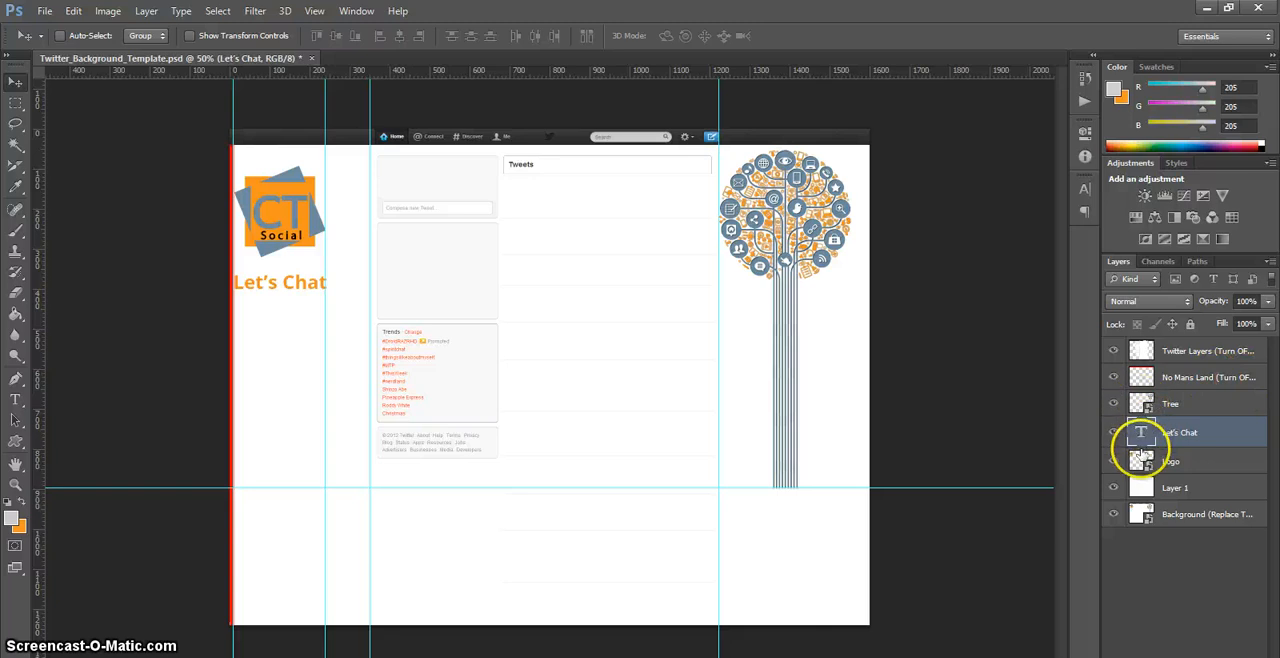
left_click(1140, 459)
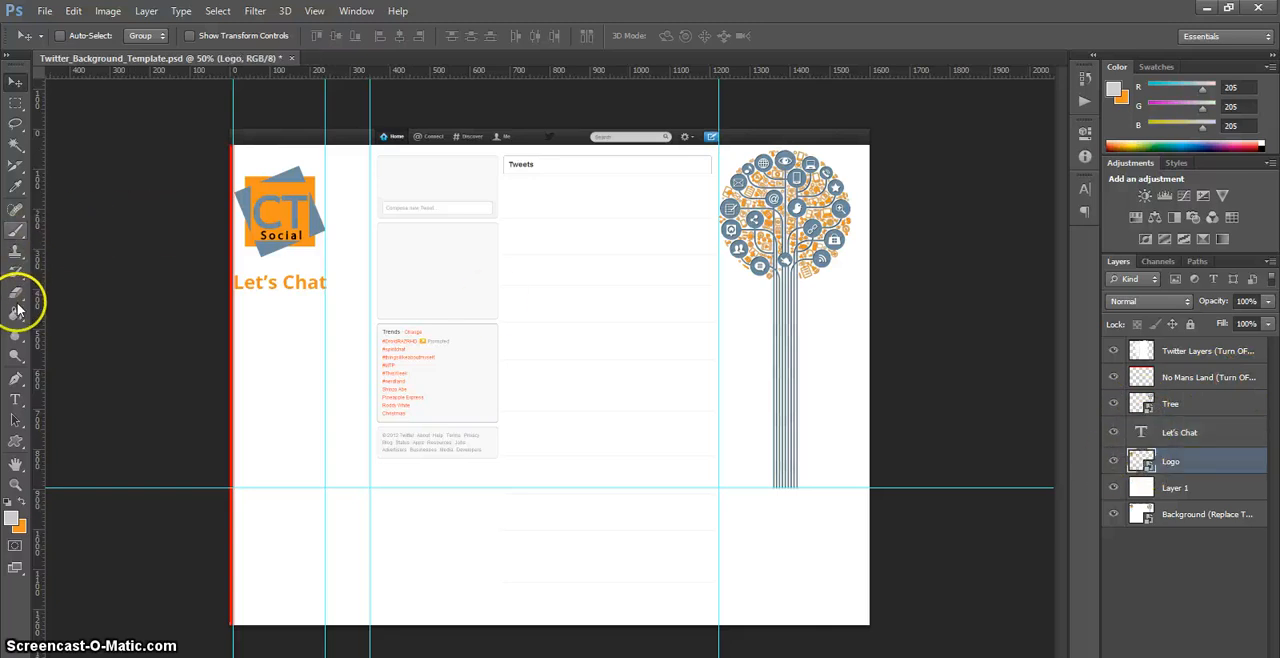
left_click(16, 188)
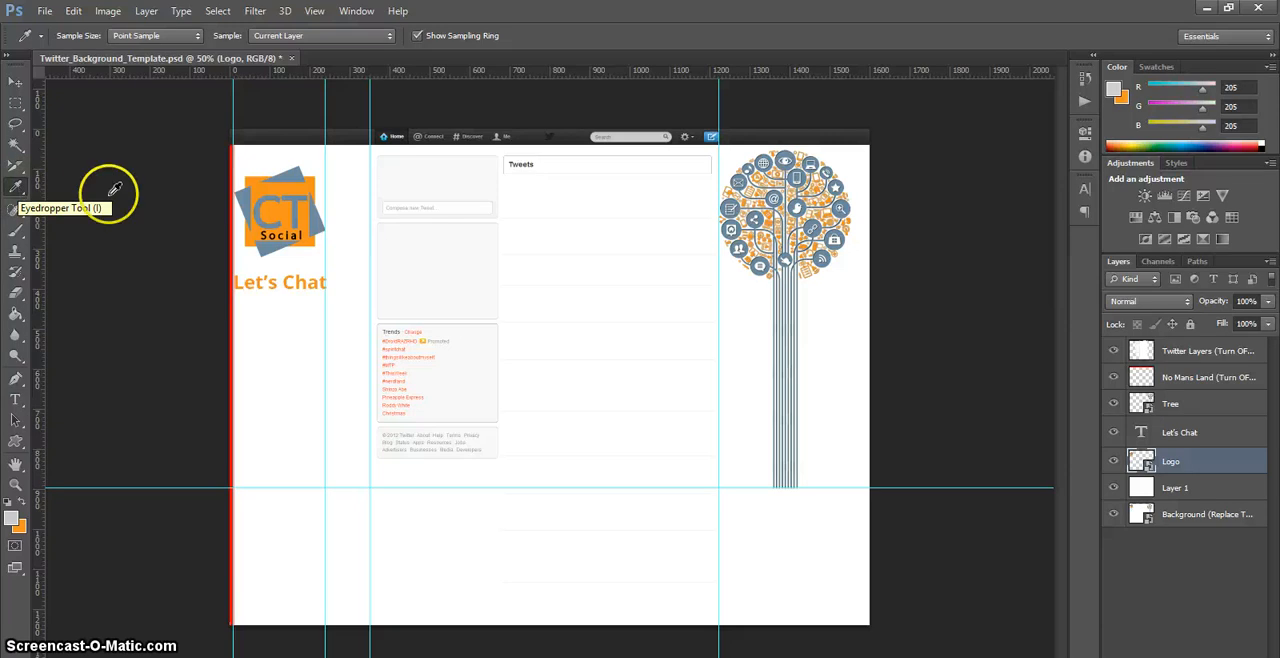
left_click_drag(244, 200, 225, 215)
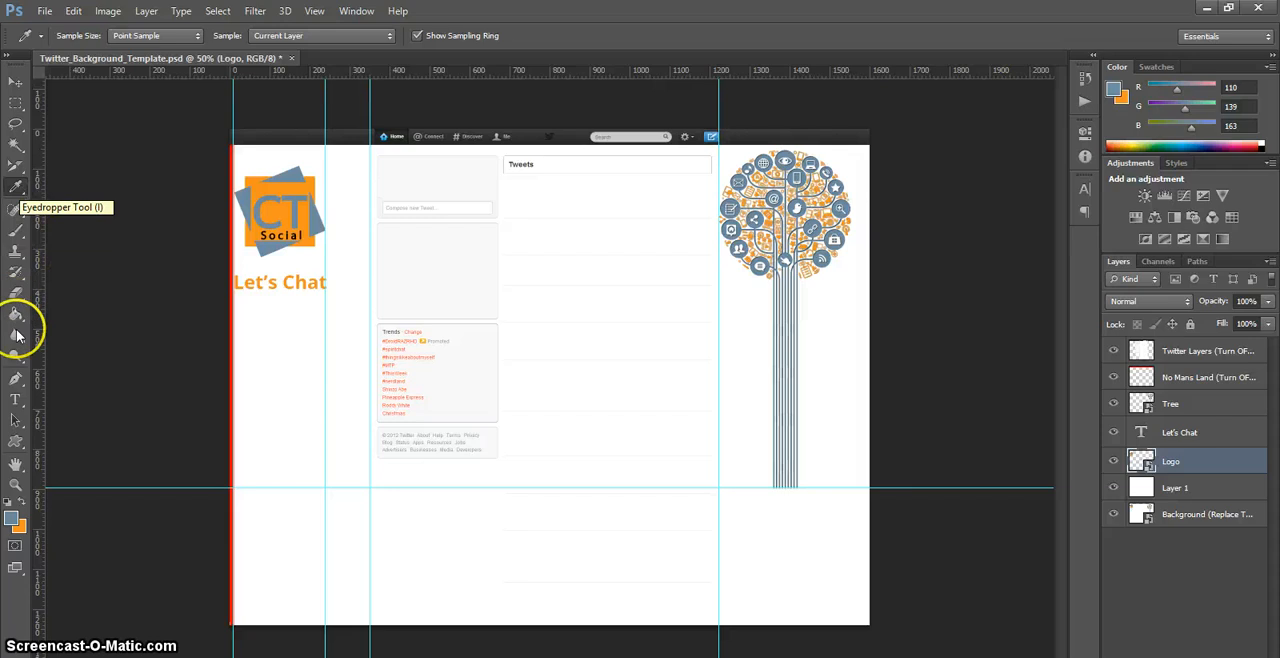
Step: Add a 30 pt Open Sans Bold text list below "Let's Chat": Social Media, Web Design, Zombies, SciFi, Technology
left_click(15, 398)
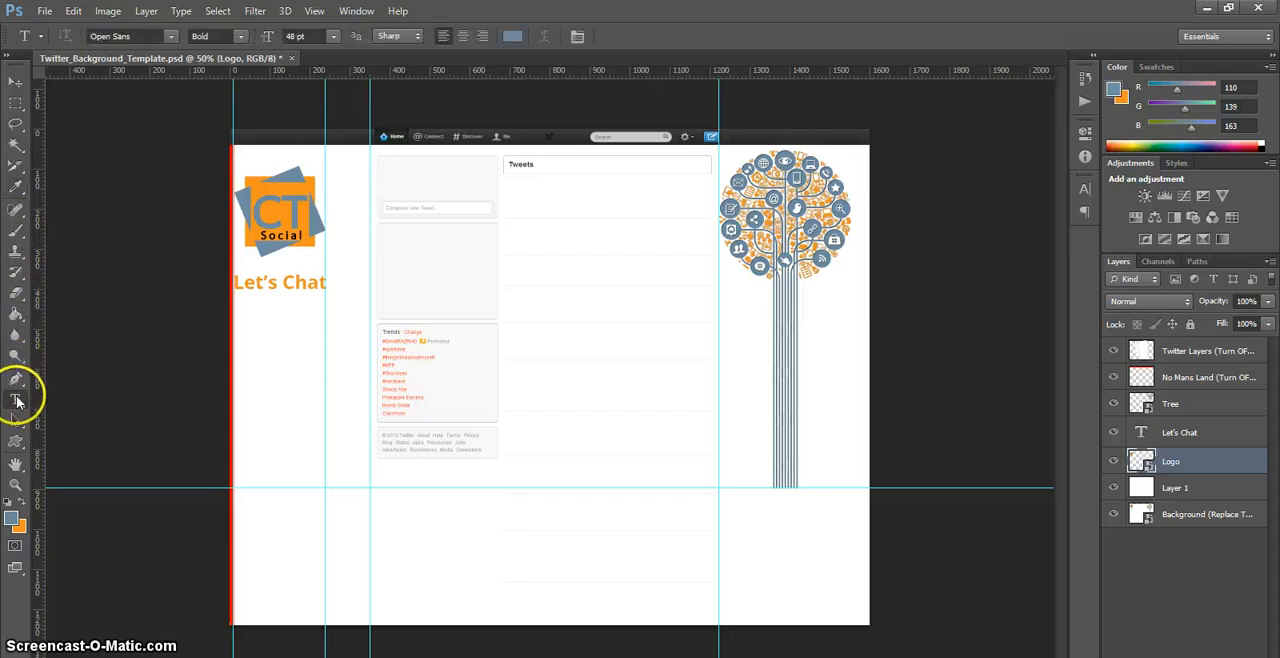
left_click(255, 318)
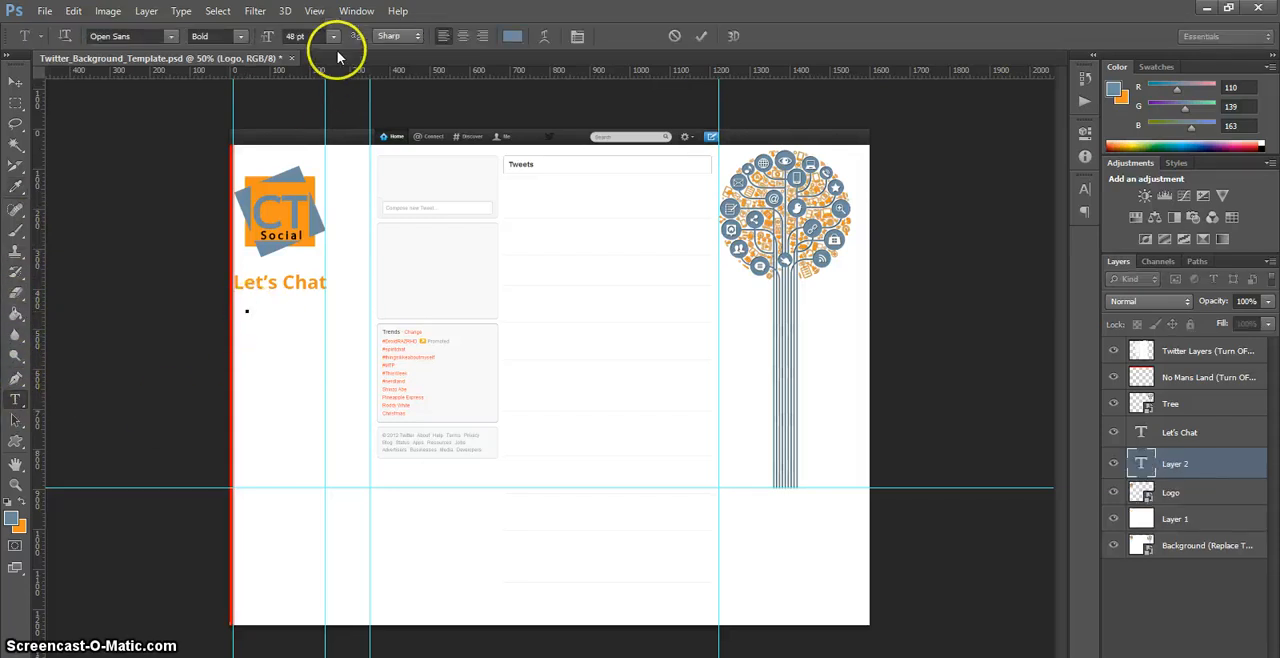
left_click(333, 36)
left_click(320, 237)
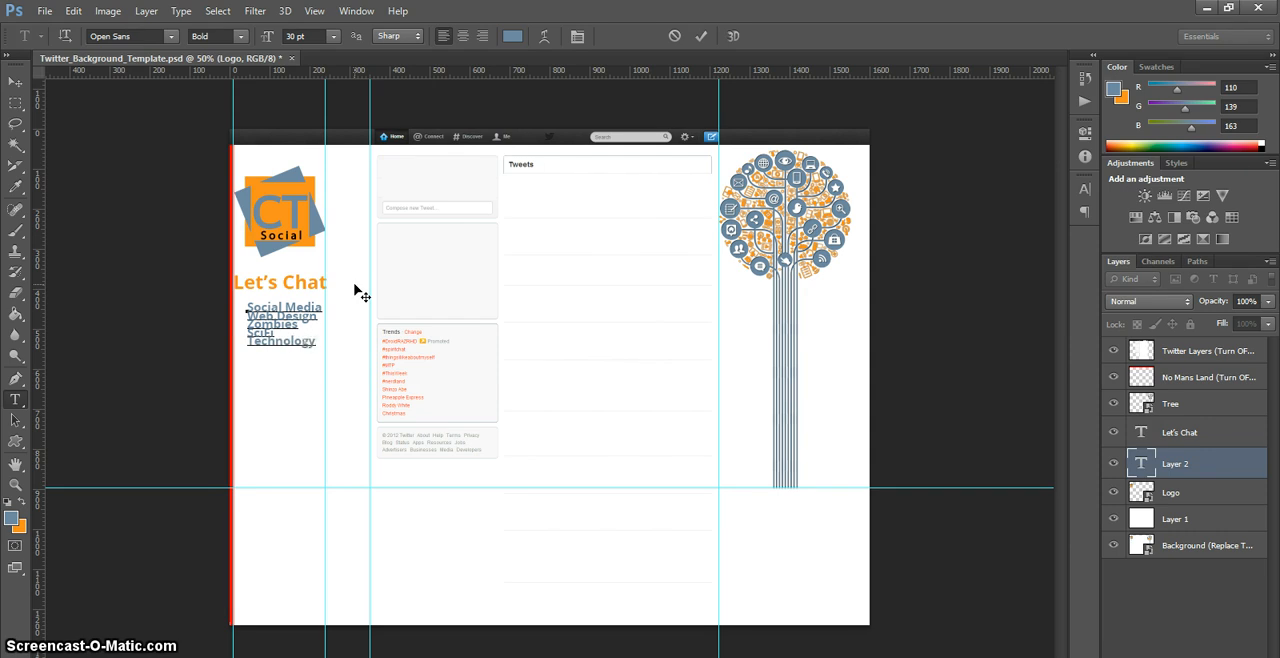
Step: Set the whole topic list's leading to 36 pt and its text size to 32 pt, and commit the text
left_click(314, 341)
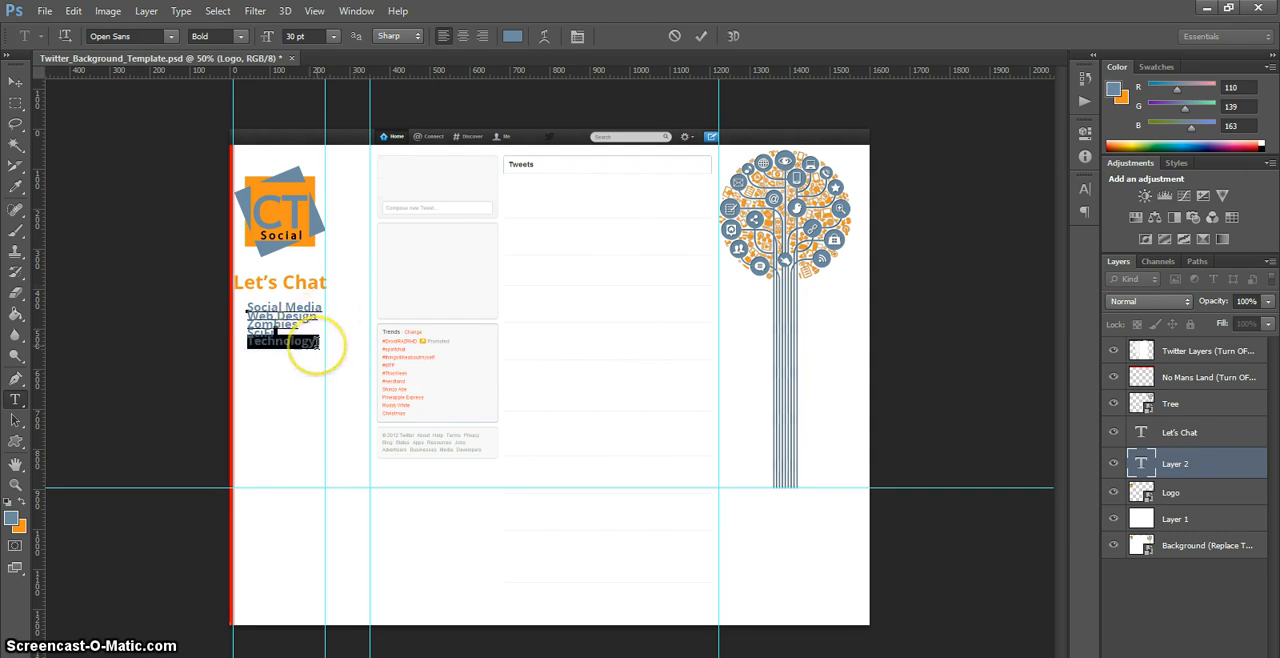
key("ctrl+a")
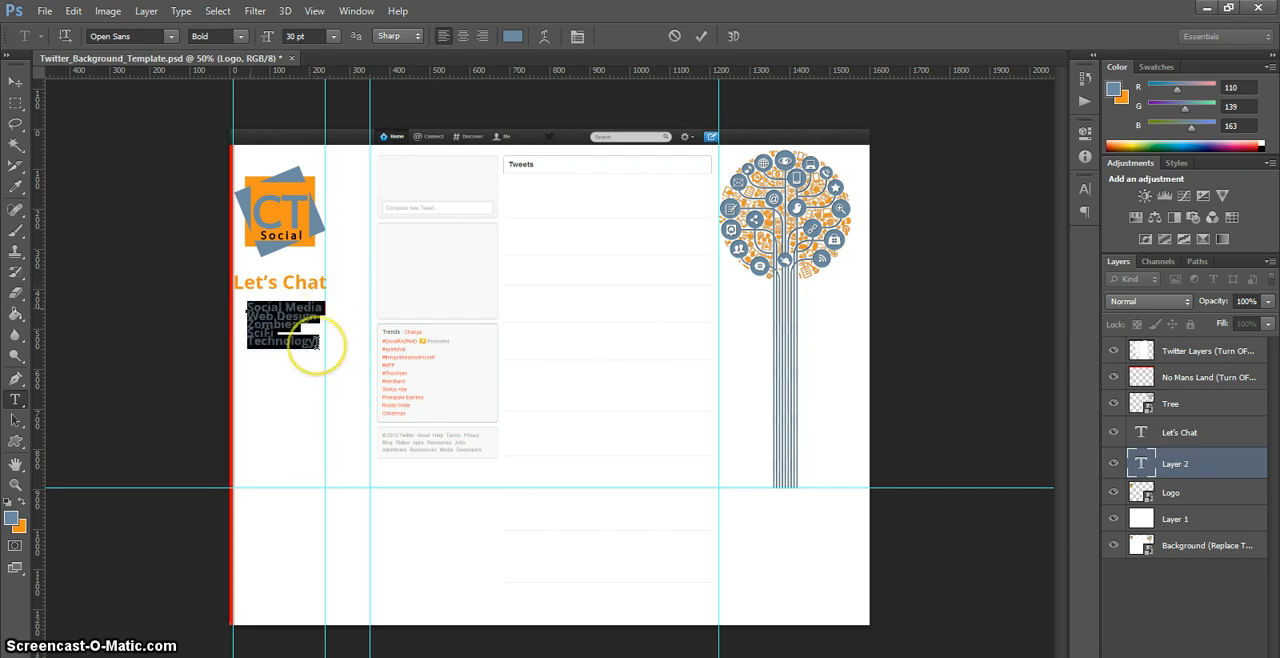
left_click(1083, 213)
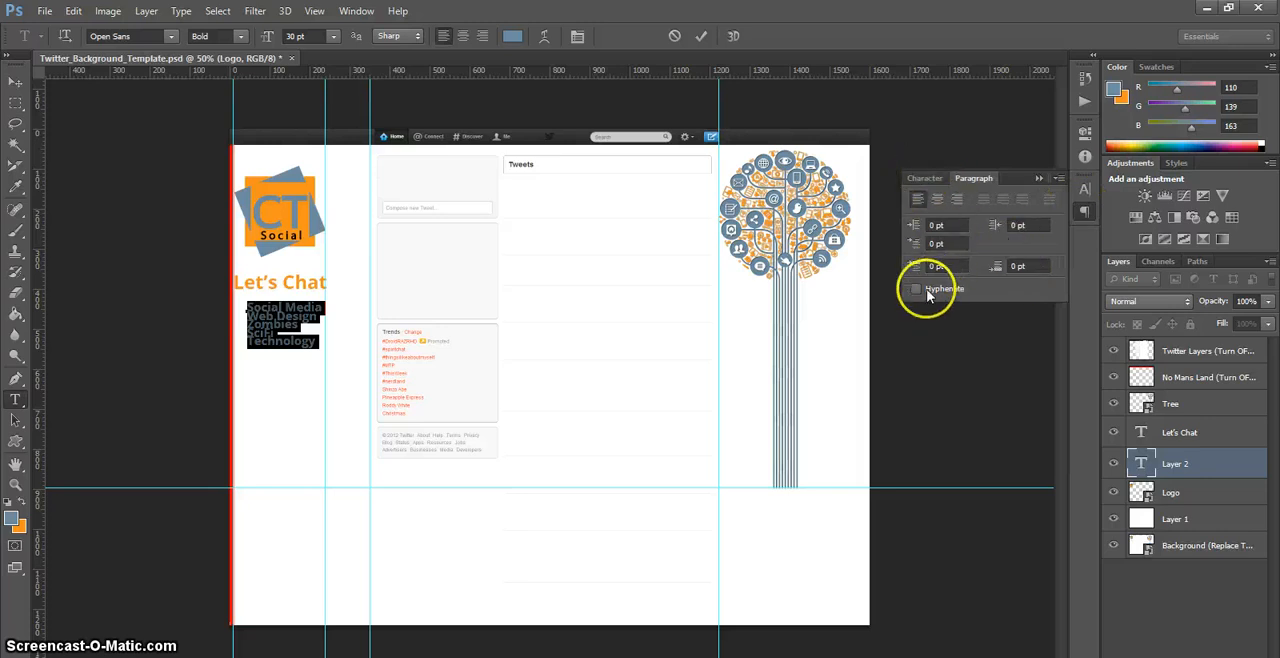
left_click(926, 178)
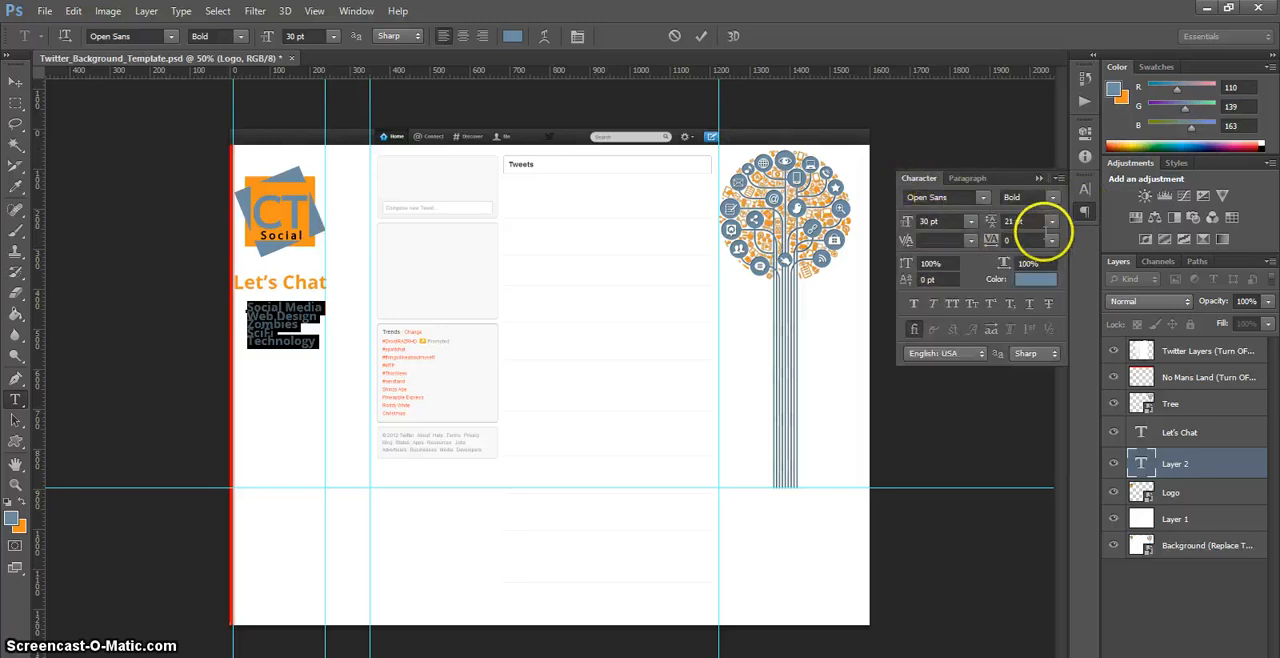
left_click(1052, 221)
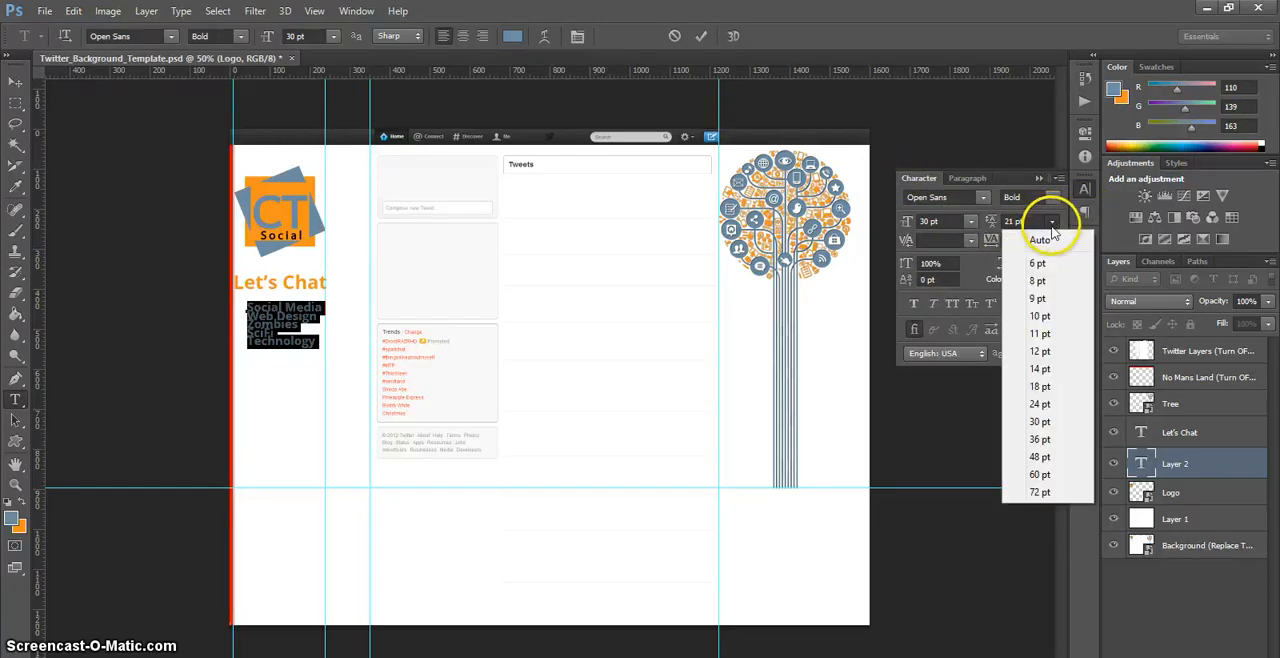
left_click(1045, 421)
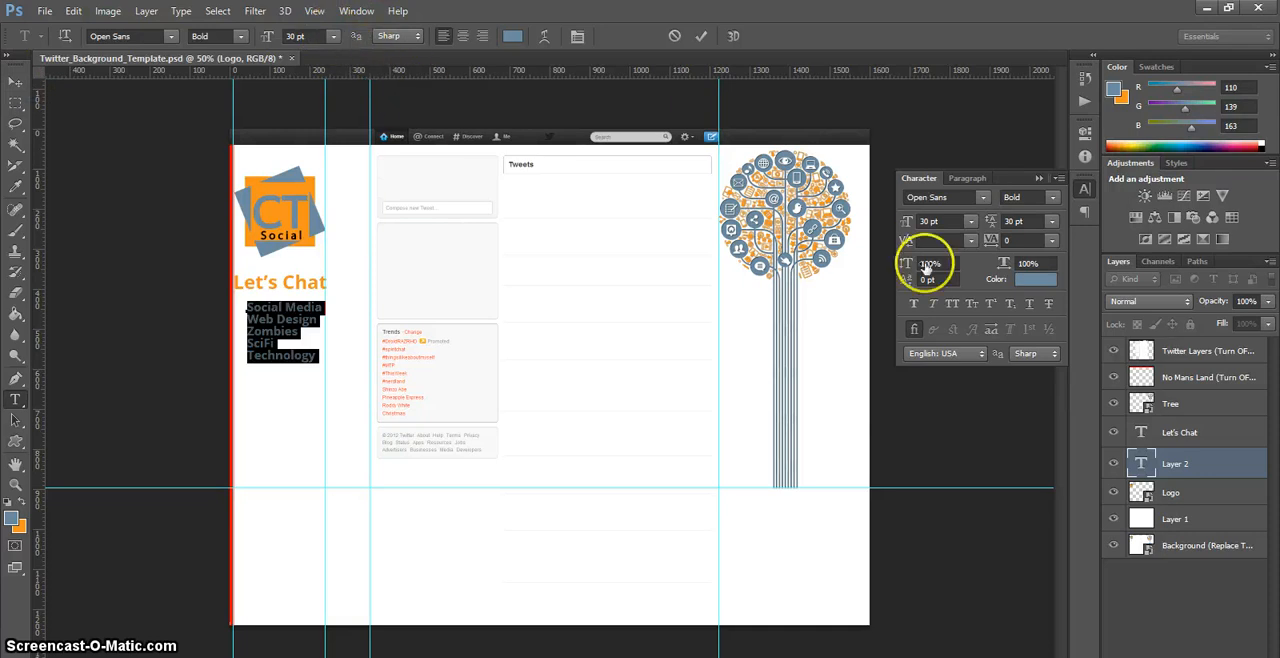
left_click(1049, 230)
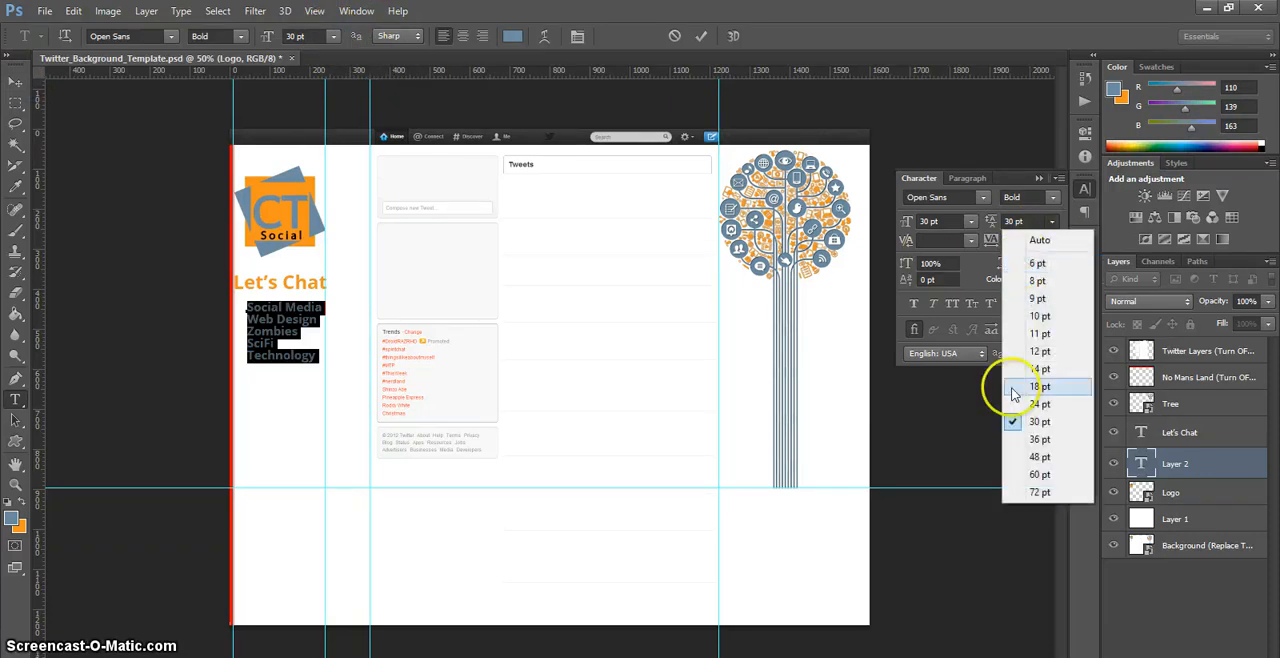
left_click(1046, 434)
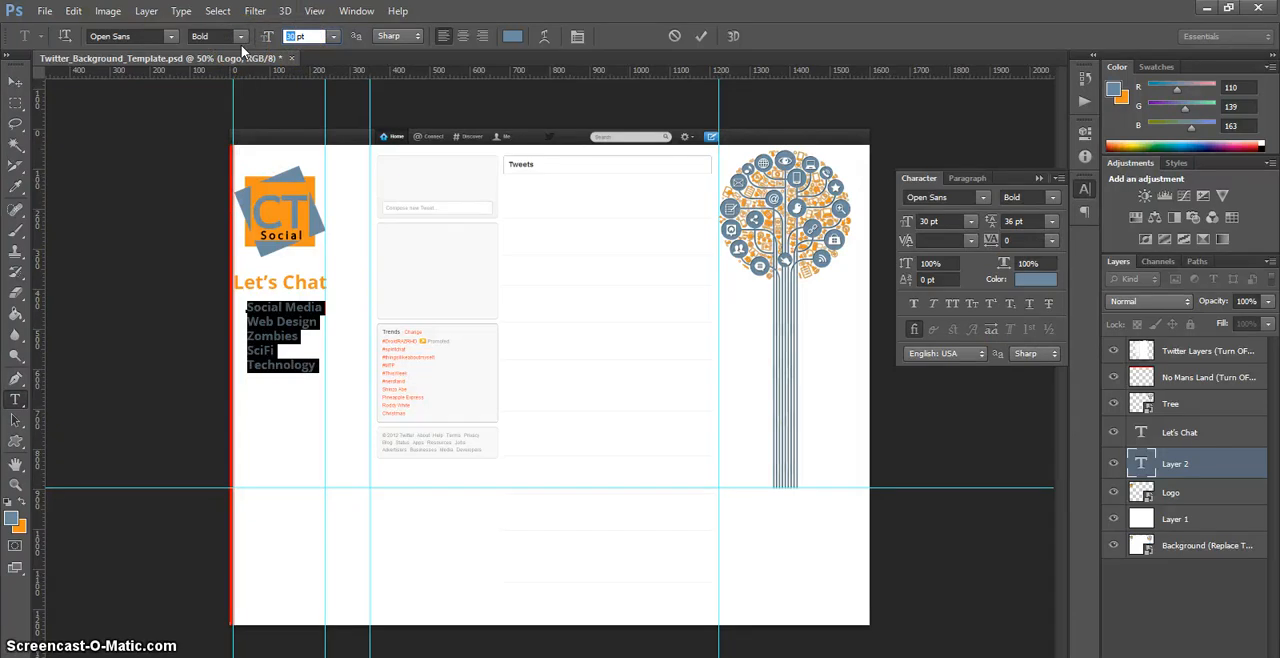
type("32")
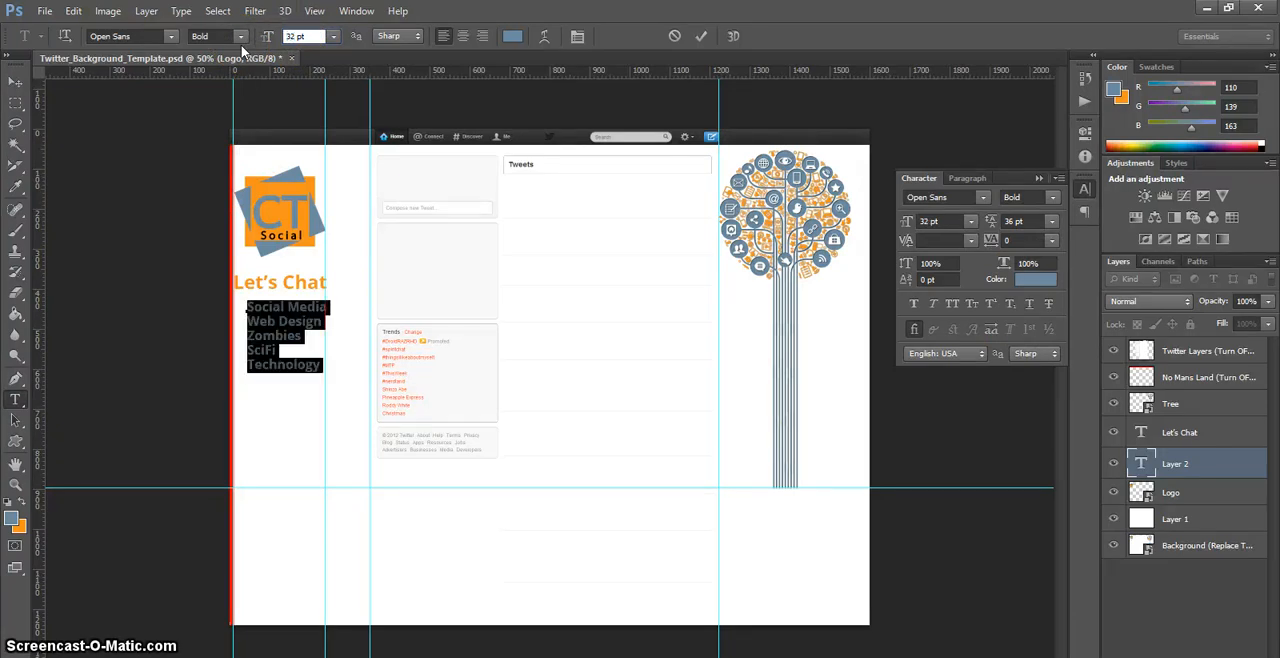
left_click(45, 70)
left_click(21, 86)
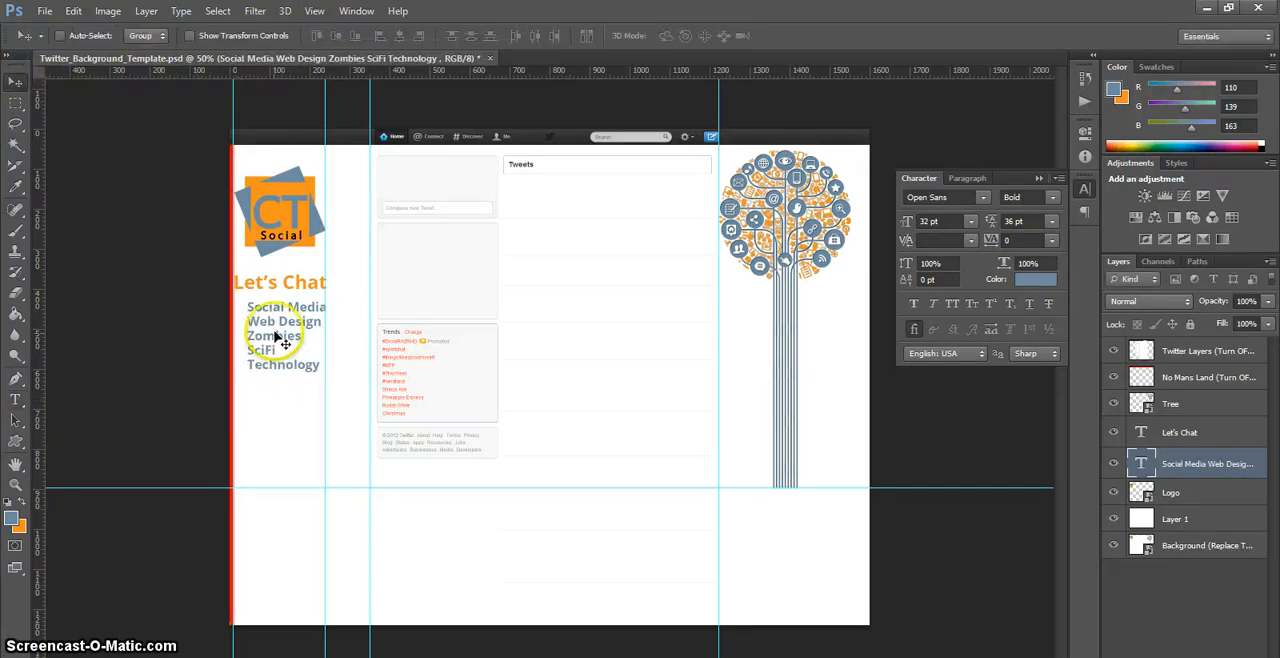
Step: Move the topic list directly beneath "Let's Chat", aligned with the heading's left edge, and collapse the character settings
left_click_drag(275, 335, 268, 330)
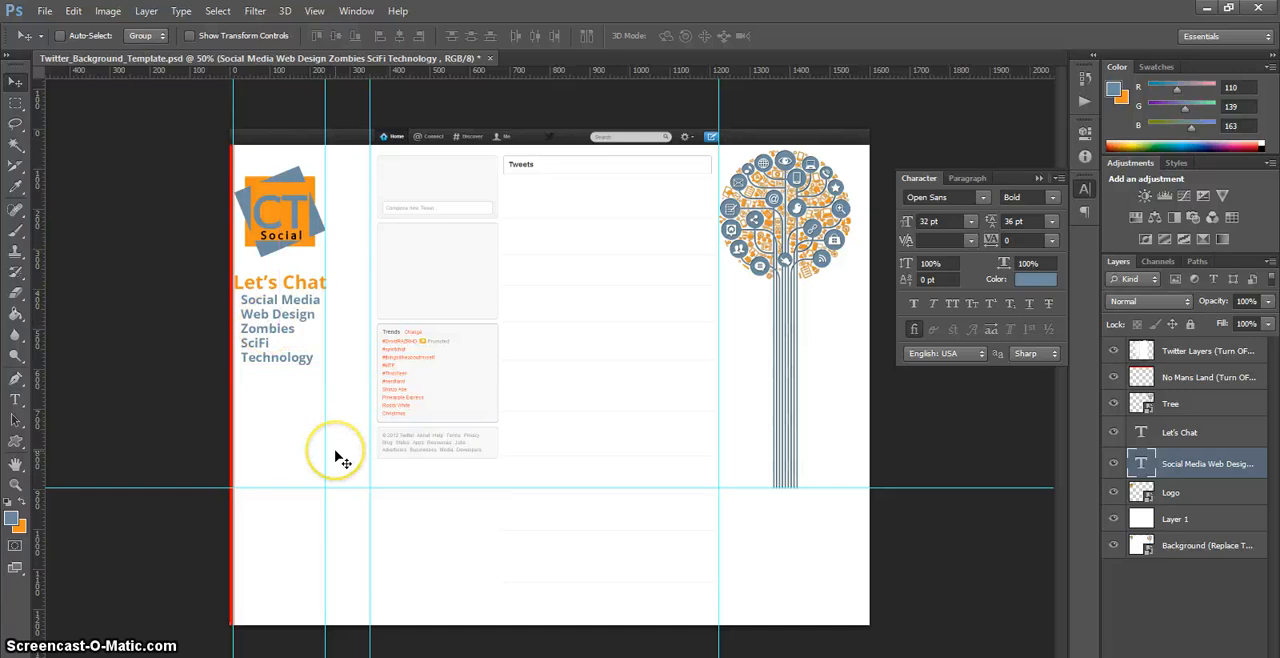
key("Left")
key("Left")
key("Left")
key("Left")
key("Left")
key("Left")
key("Left")
key("Left")
key("Left")
key("Left")
key("Left")
key("Left")
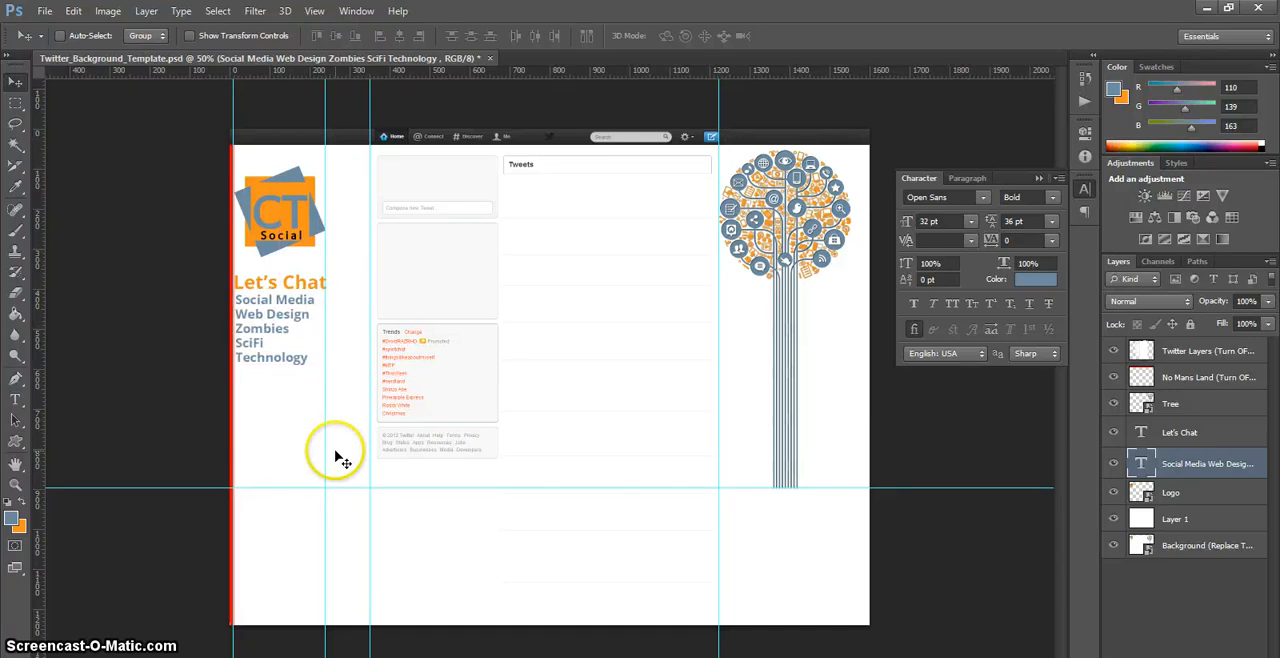
key("Down")
key("Right")
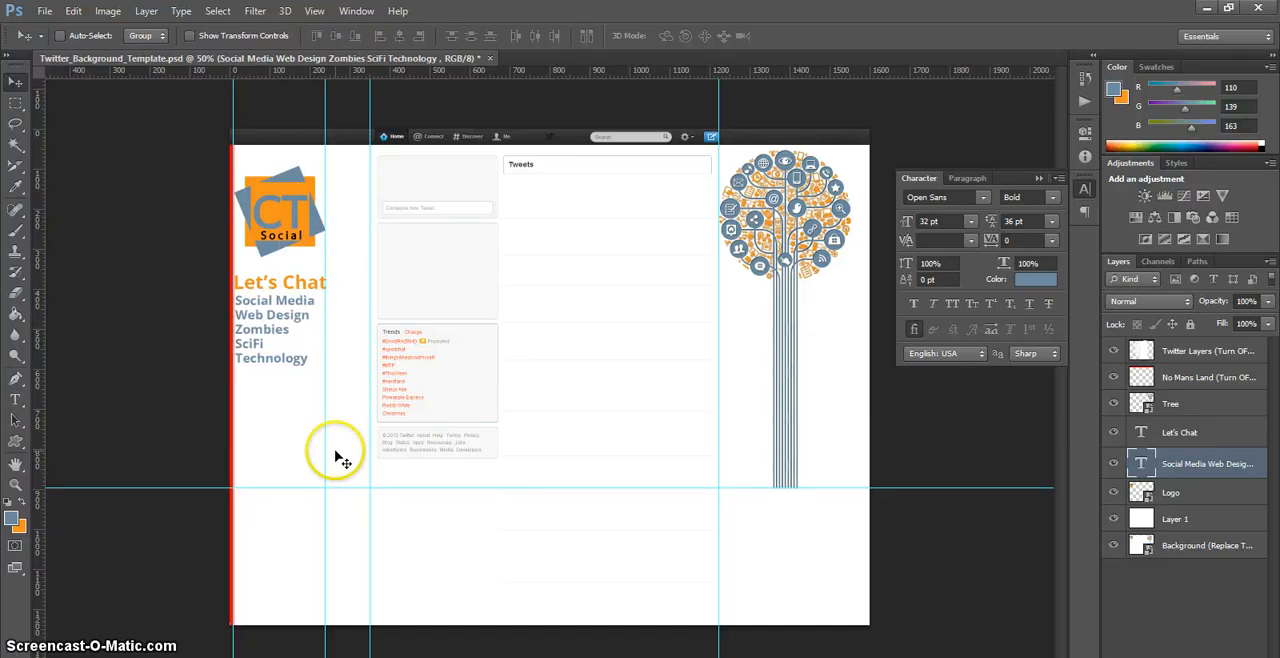
left_click(1038, 178)
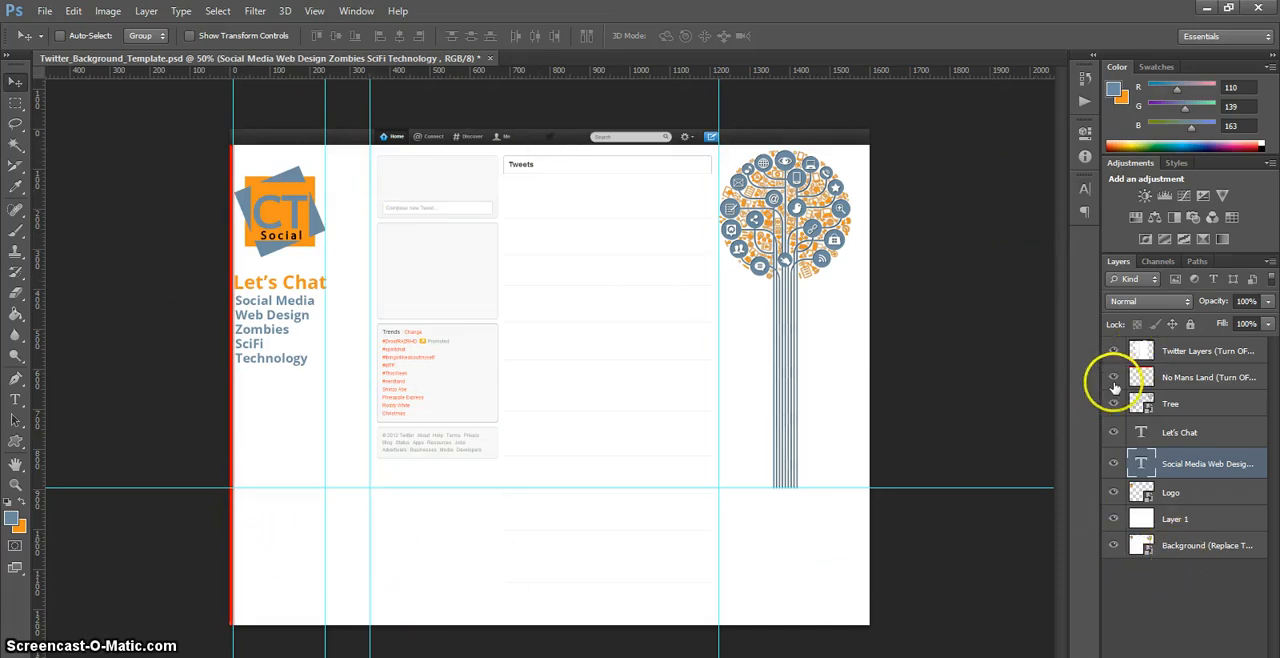
Step: Hide the No Mans Land and Twitter Layers template overlays
left_click(1115, 380)
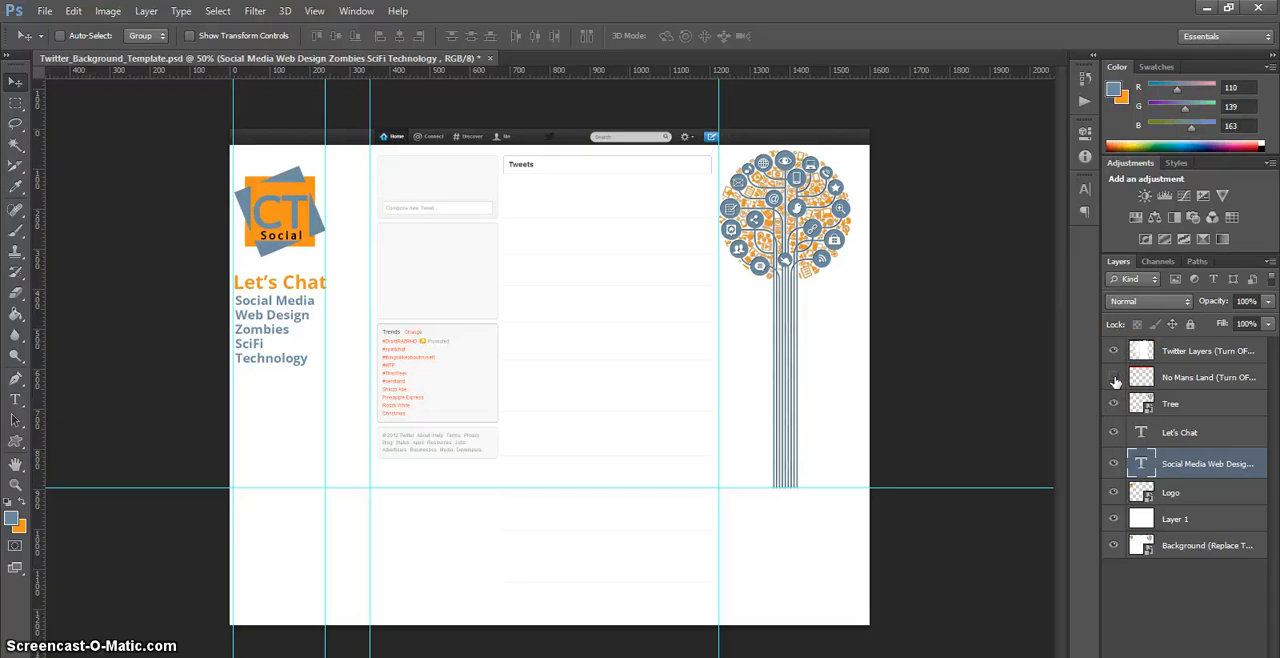
left_click(1115, 353)
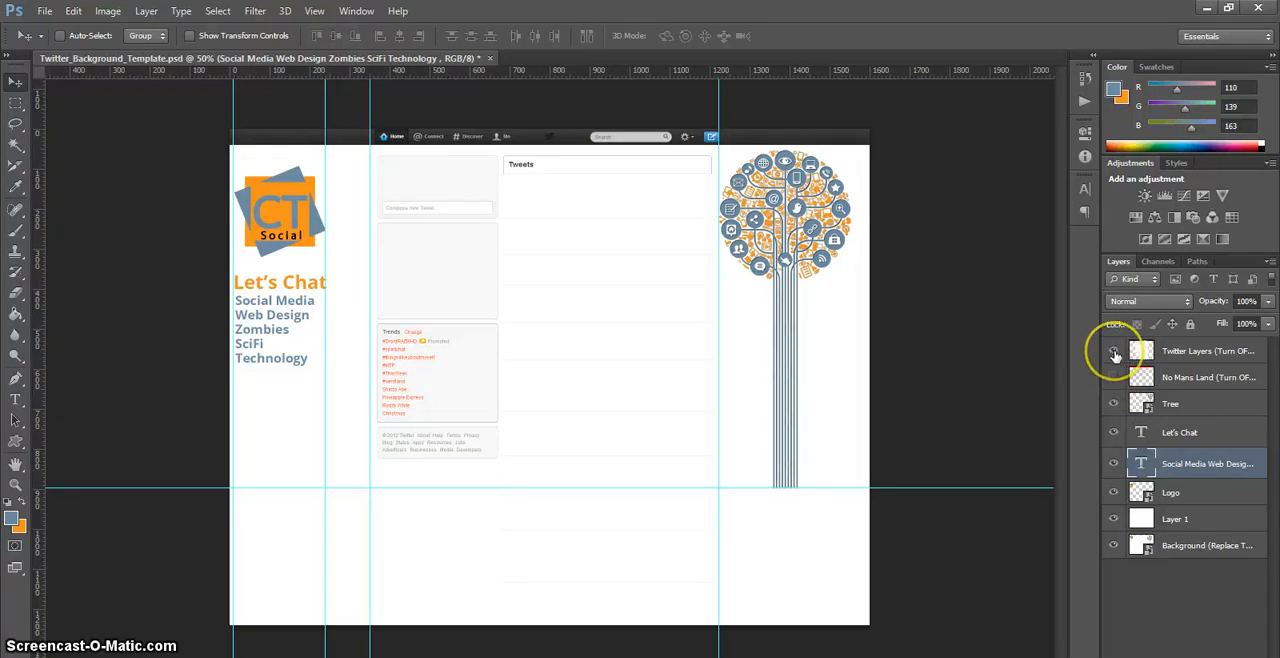
left_click(1115, 353)
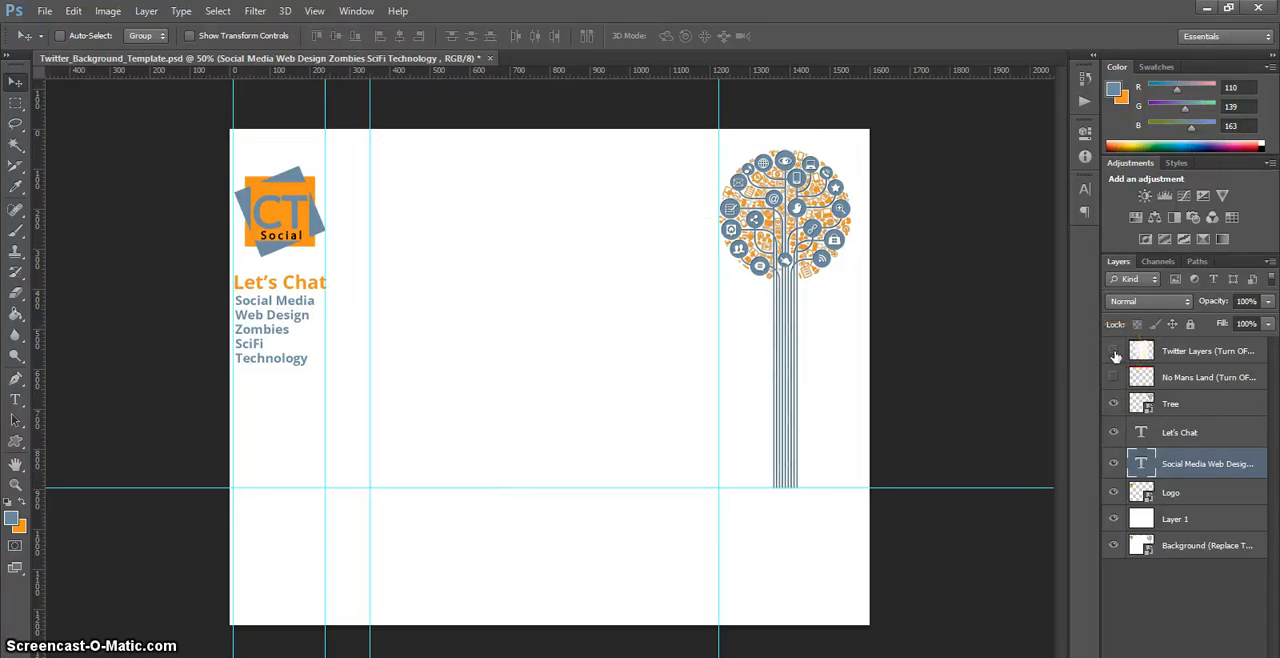
Step: With Twitter Layers shown and the Background layer hidden, move white Layer 1 down so its top edge sits just behind the Twitter header bar
left_click(1145, 519)
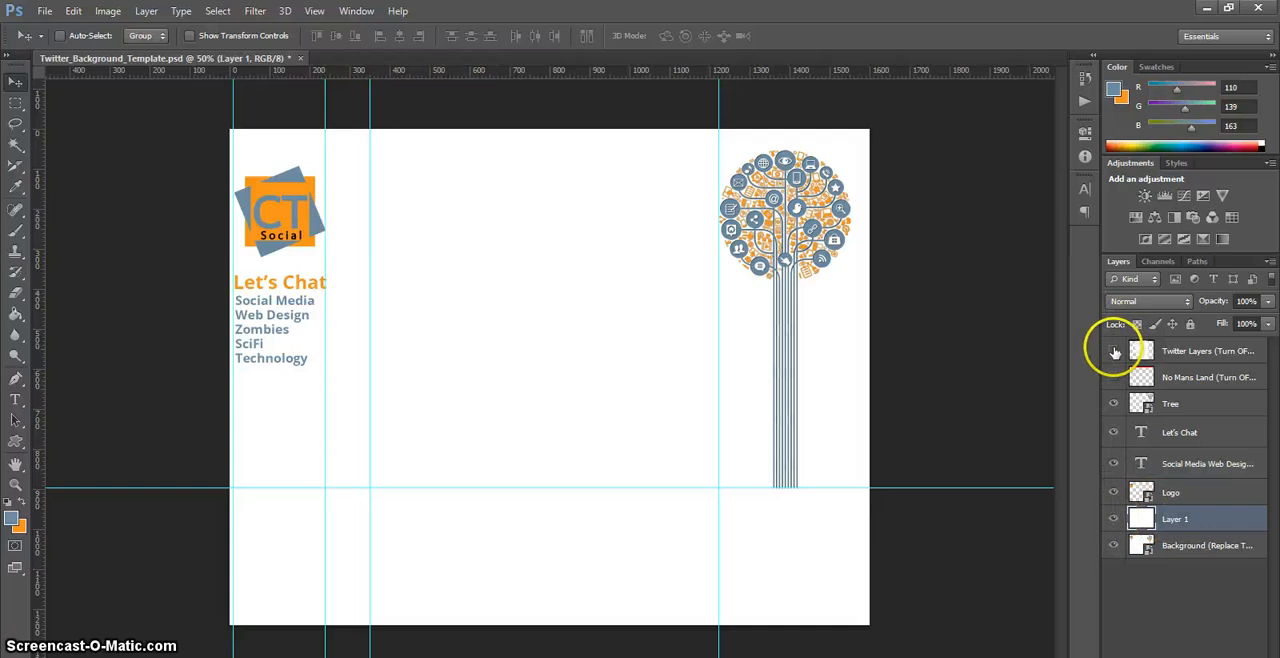
left_click(1115, 352)
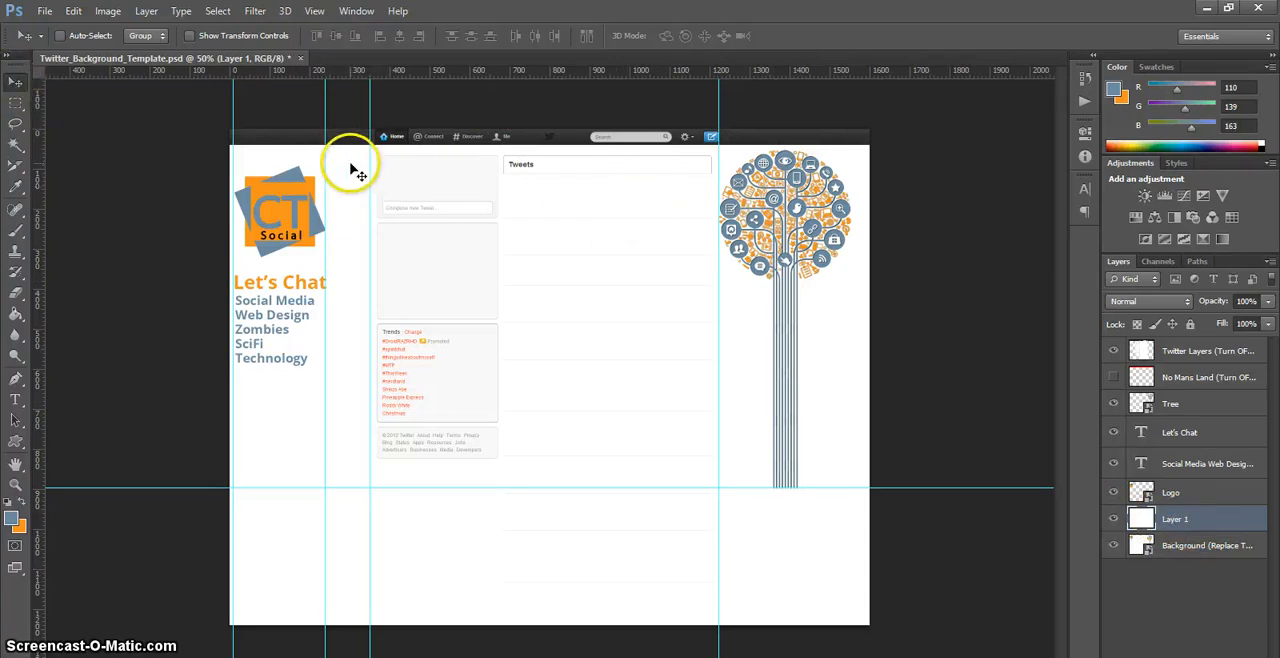
left_click_drag(355, 167, 345, 212)
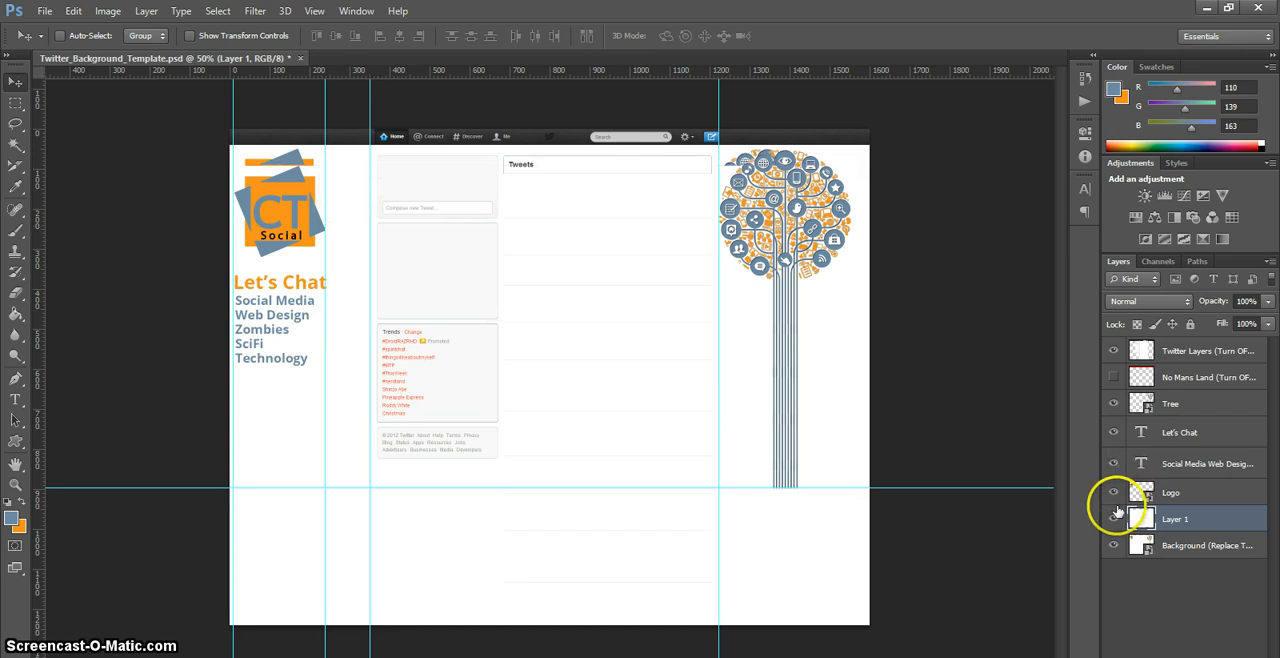
left_click(1113, 545)
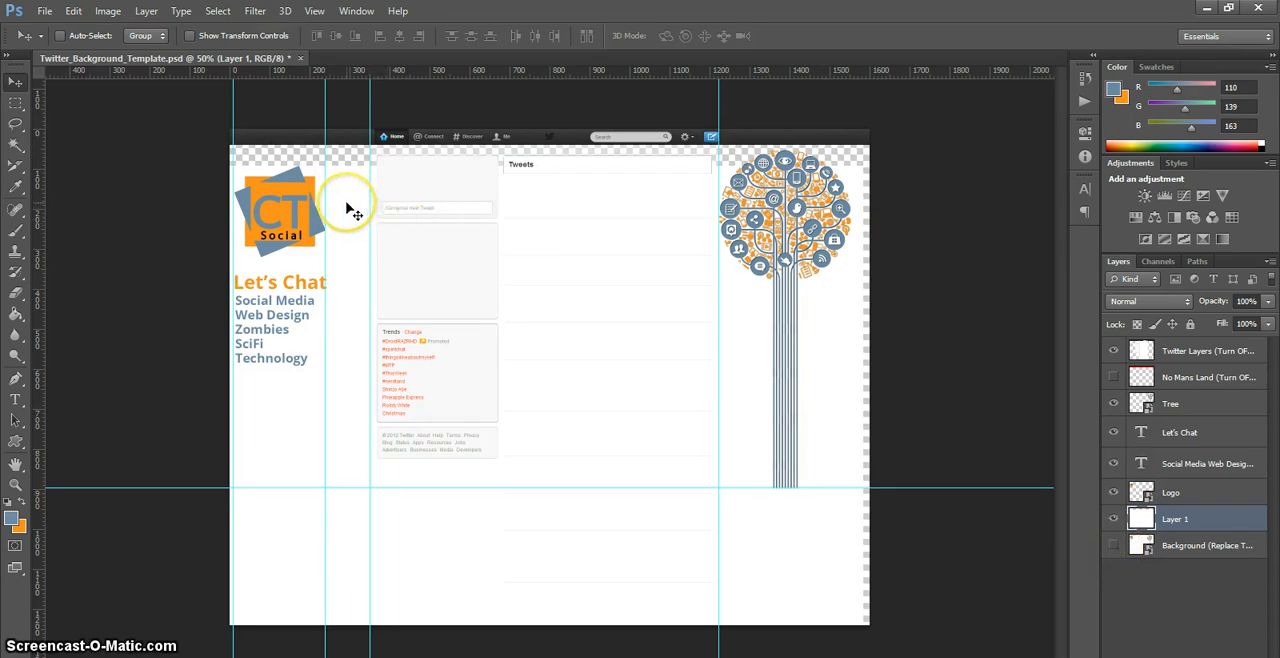
left_click_drag(348, 203, 343, 186)
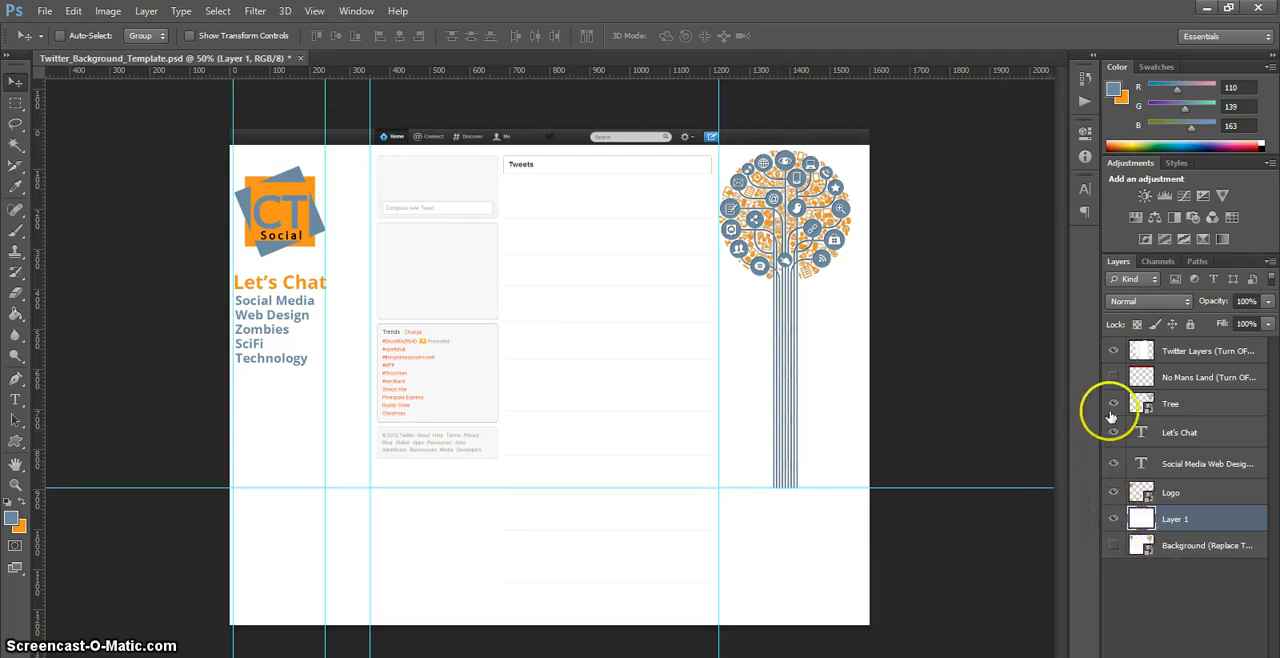
Step: Hide the Twitter Layers overlay and trim the image based on transparent pixels on all four sides
left_click(1113, 352)
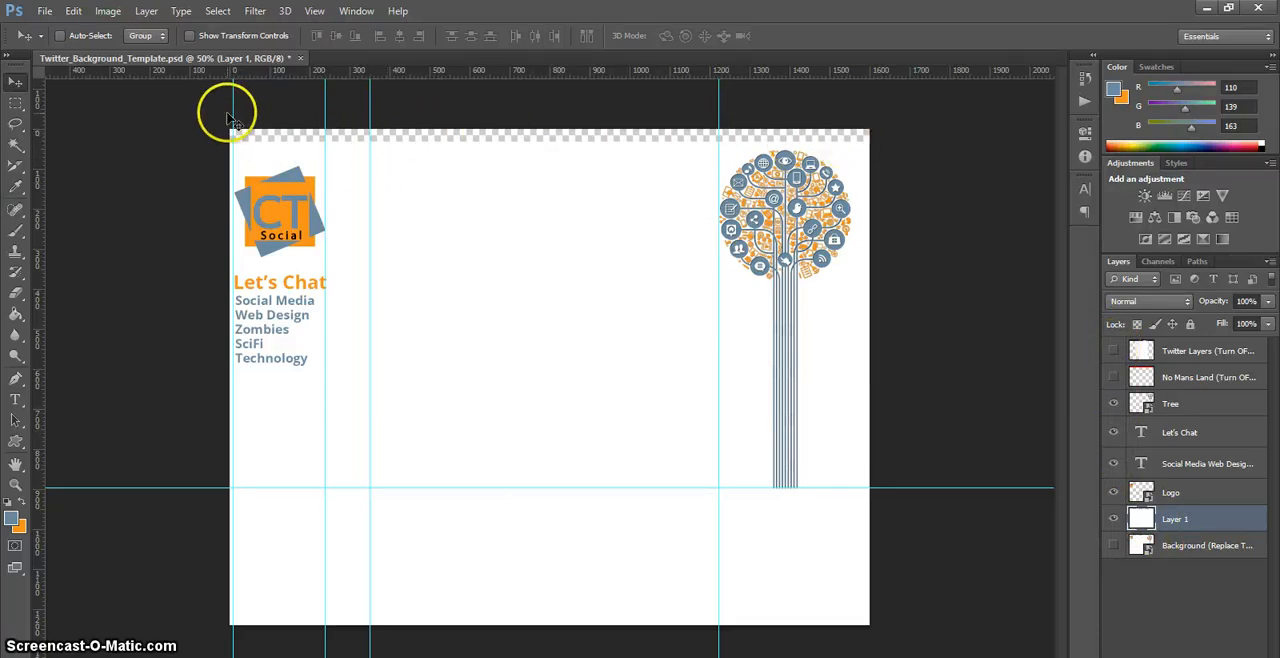
left_click(107, 11)
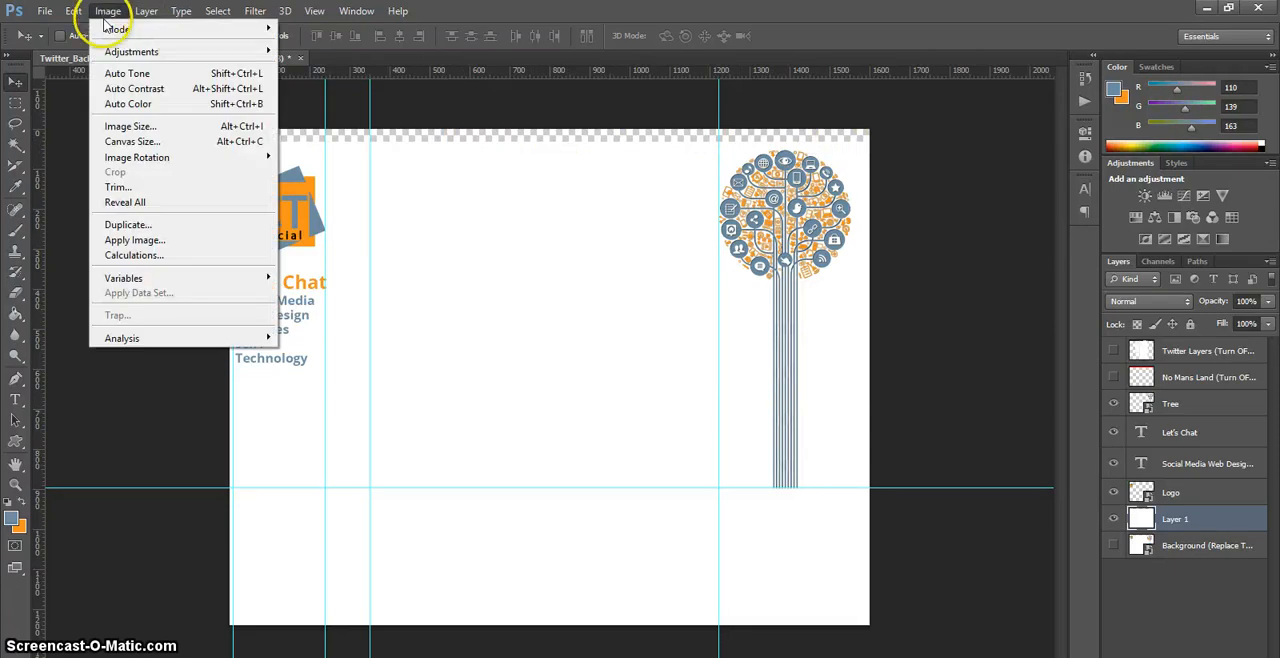
left_click(114, 183)
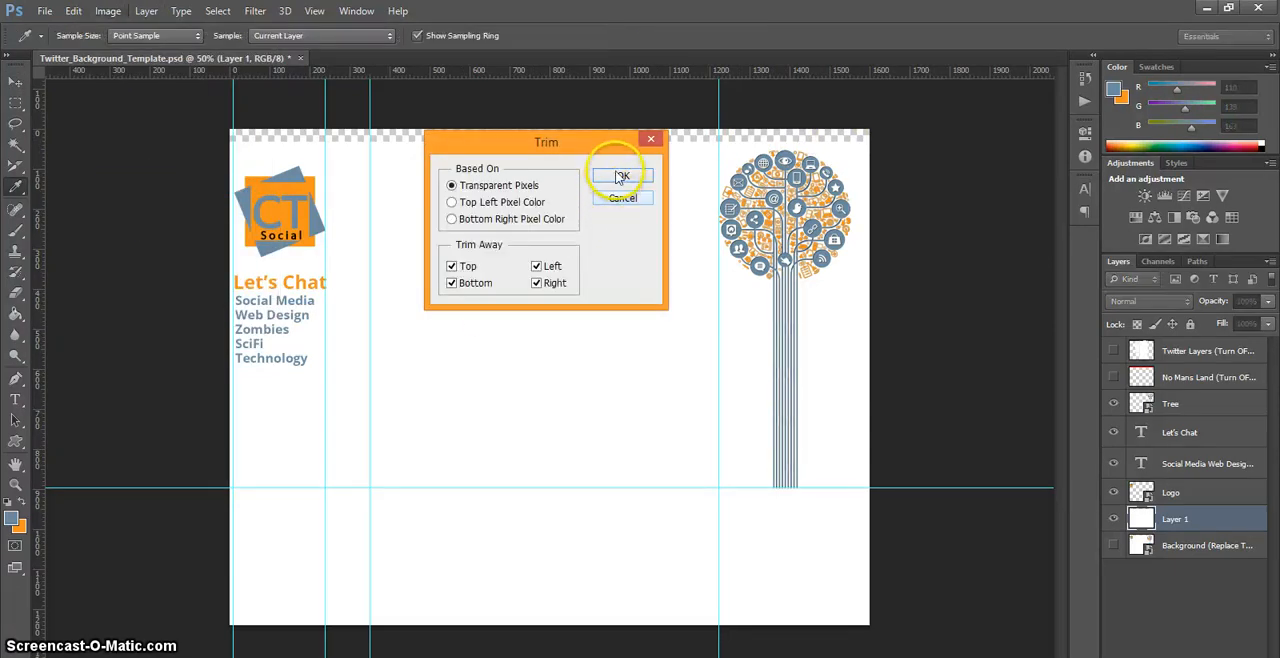
left_click(621, 177)
key("v")
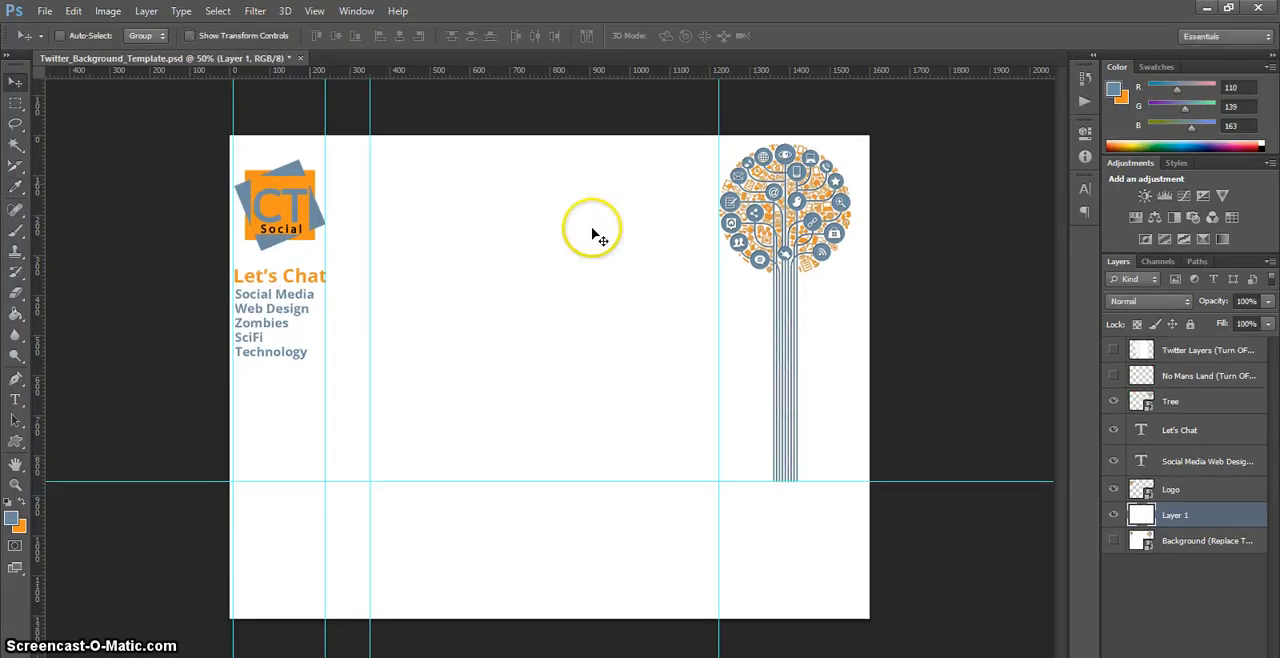
Step: Start a Save for Web export and set the format to JPEG at Maximum quality, 100
left_click(45, 11)
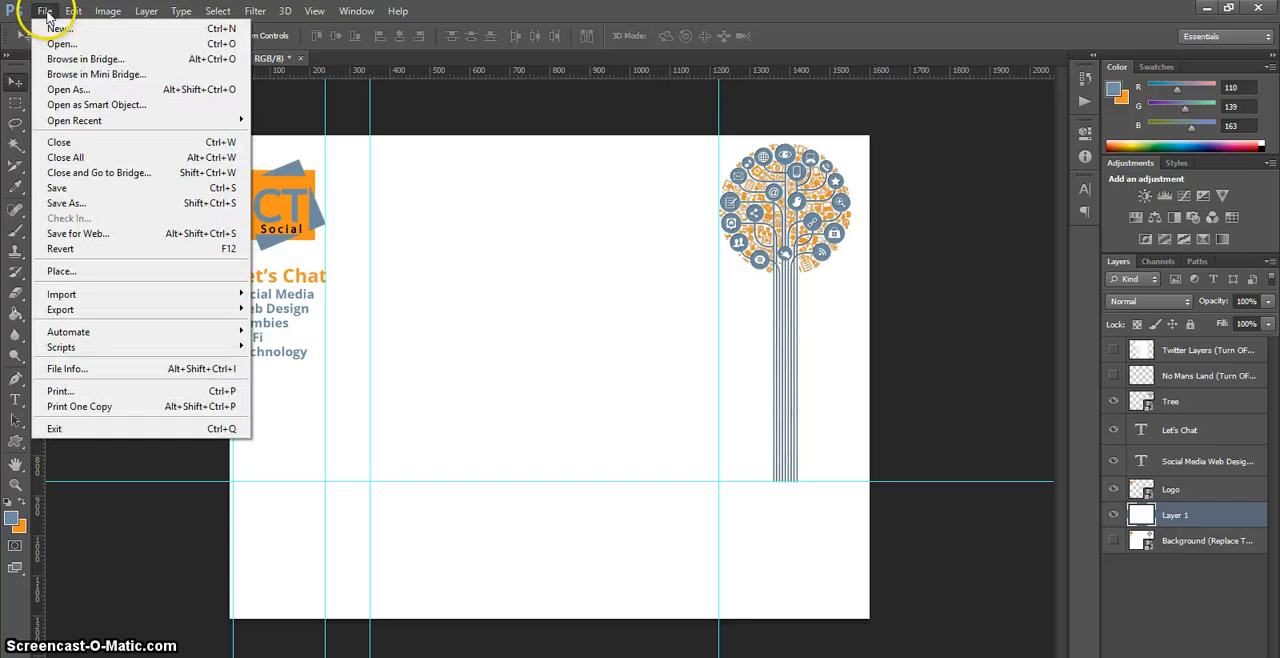
left_click(131, 238)
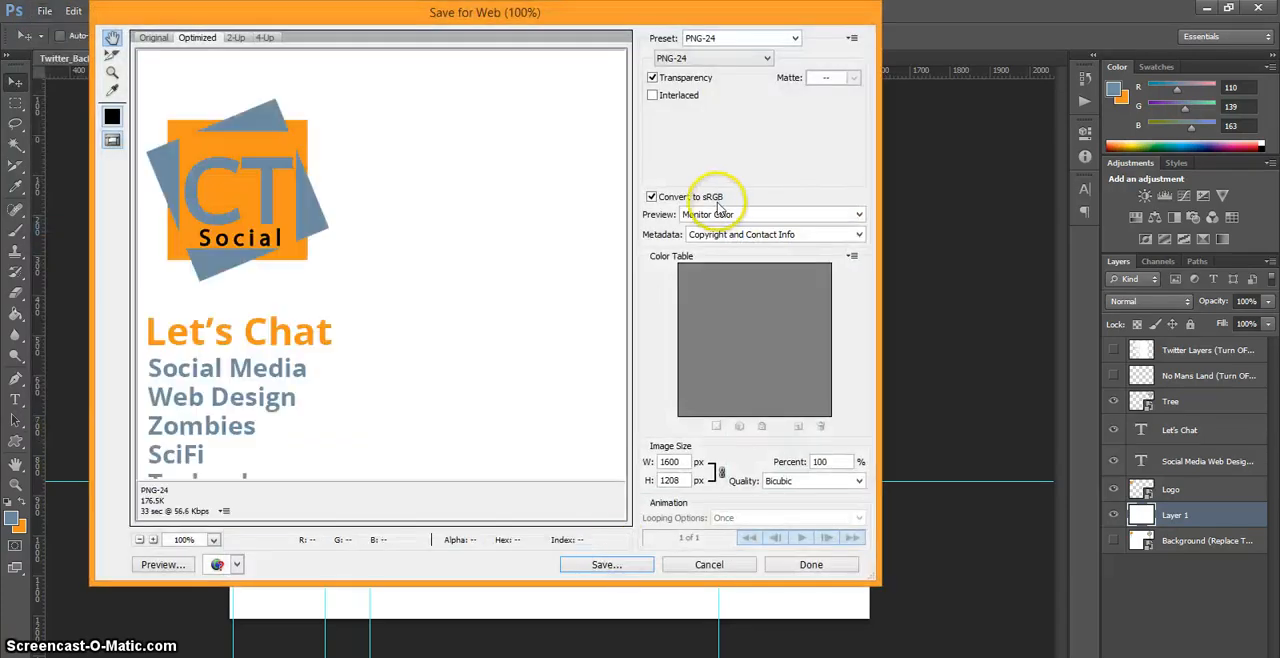
left_click(765, 60)
left_click(737, 80)
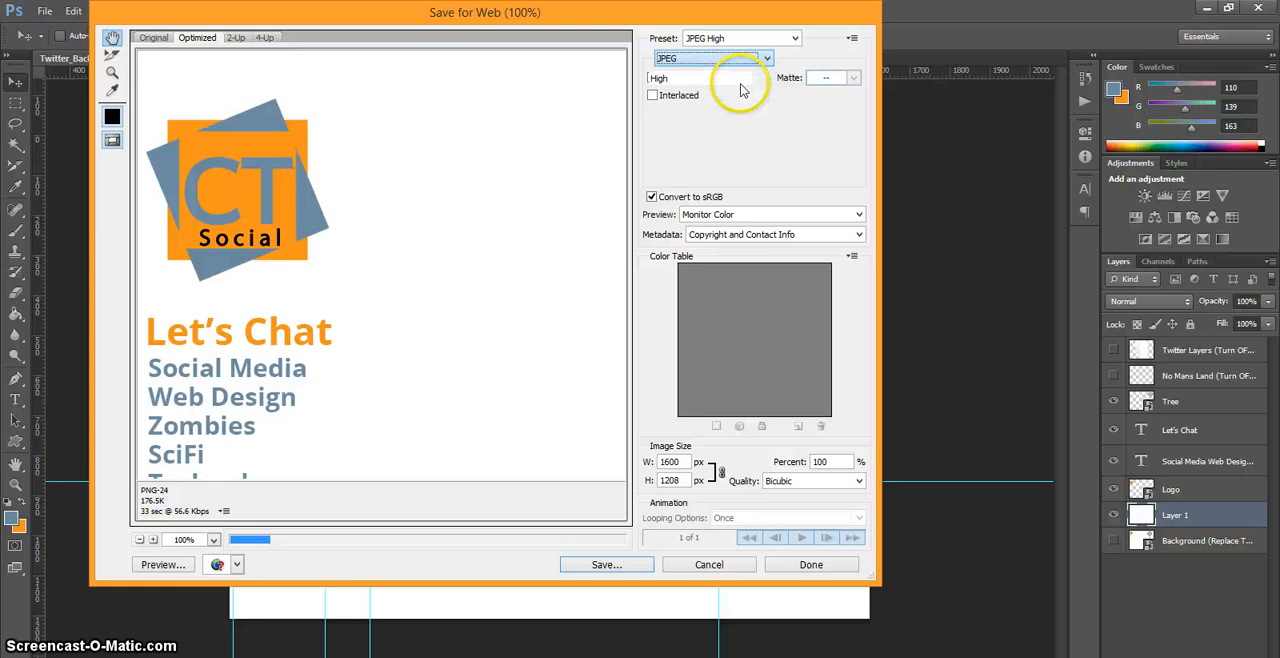
left_click(853, 78)
left_click_drag(820, 107, 866, 110)
left_click(752, 160)
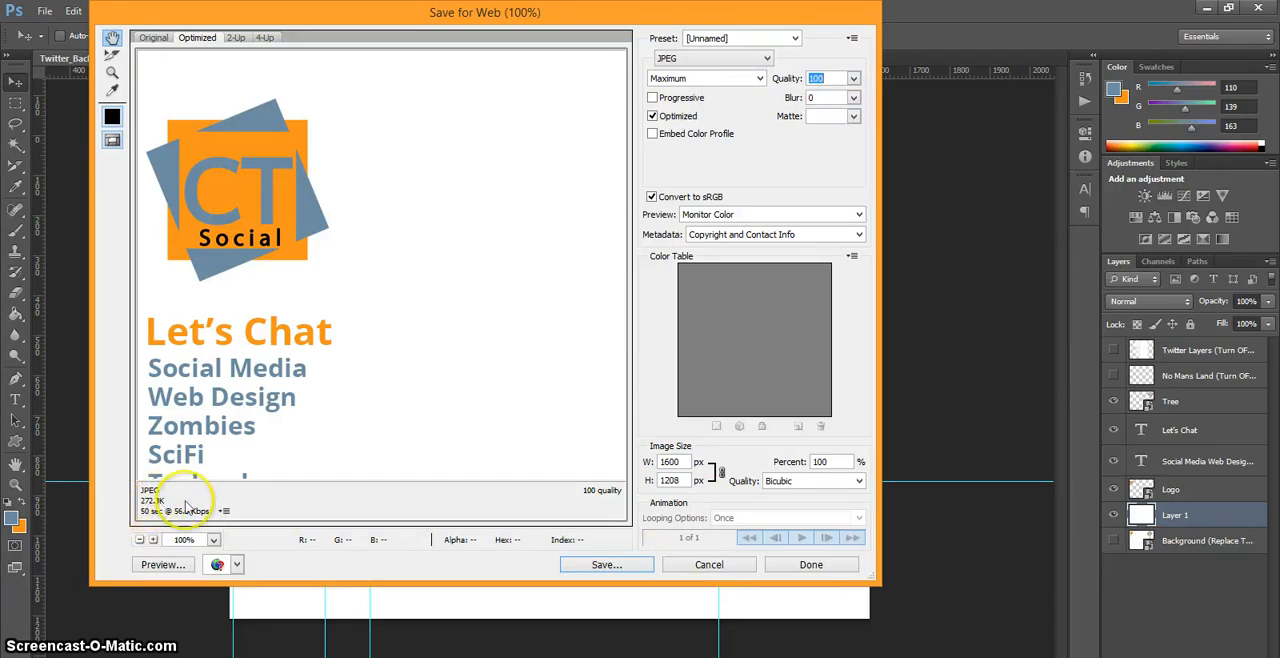
Step: Save the optimized JPEG to the Desktop, naming it with the owner's first name followed by "Background"
left_click(607, 565)
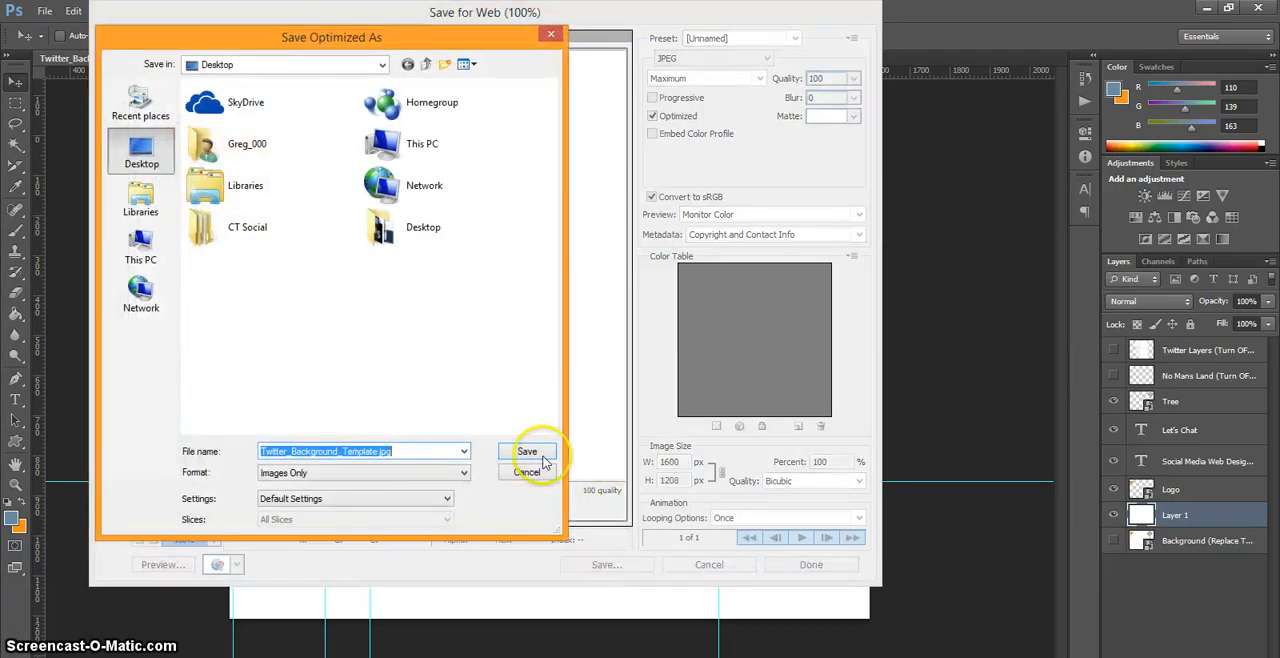
left_click_drag(377, 451, 183, 450)
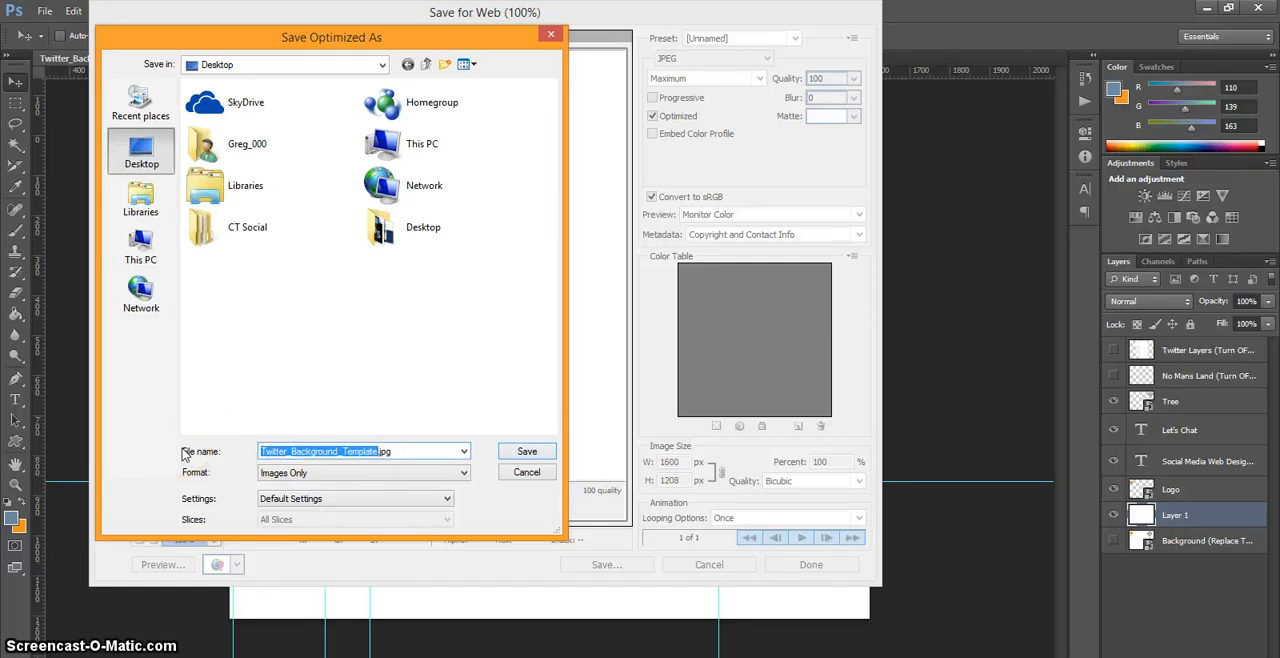
type("Gregs Background")
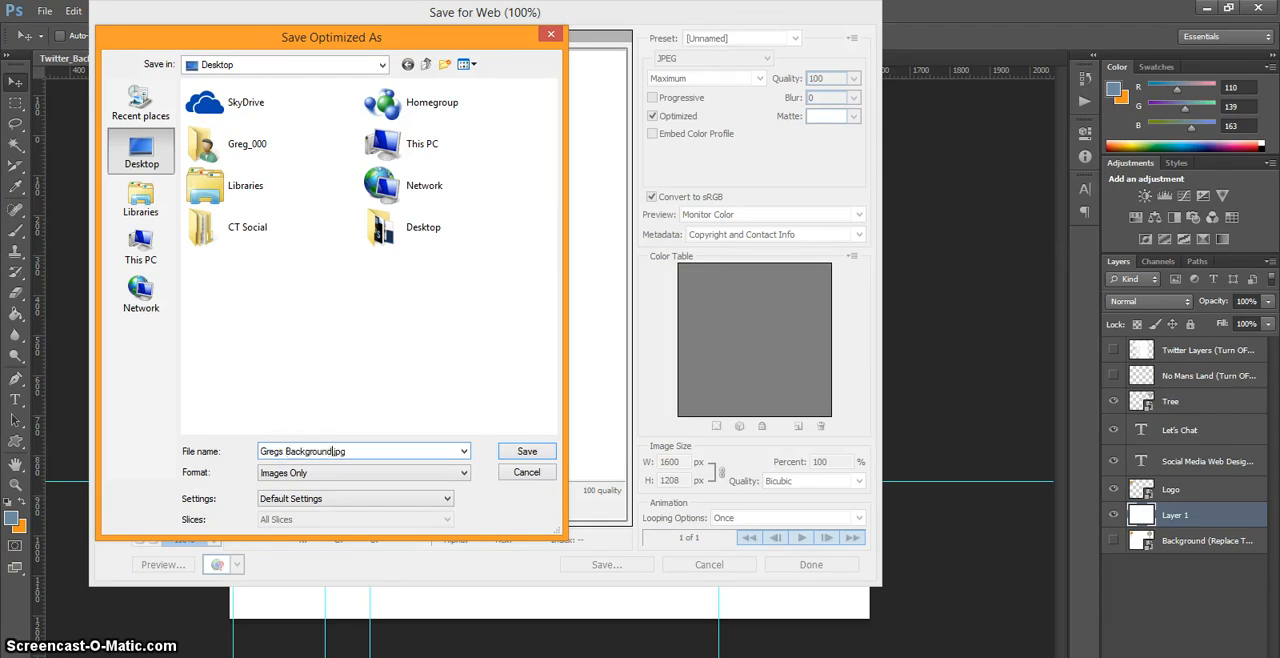
key("Return")
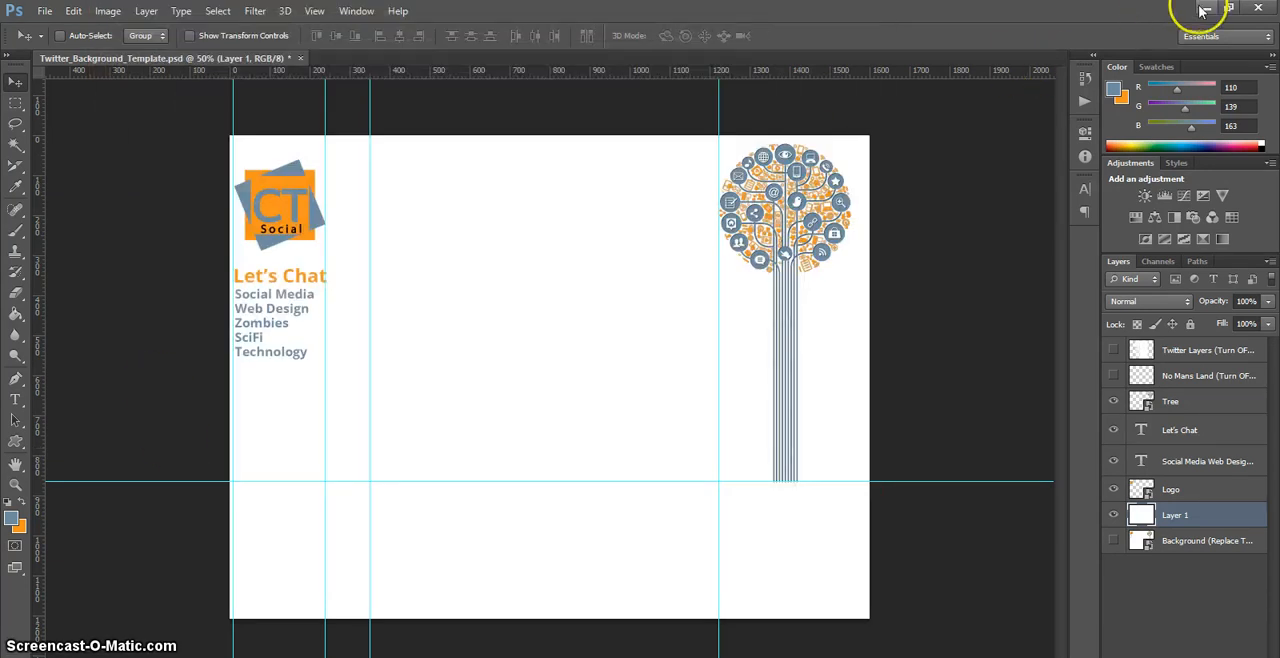
Step: Switch to Twitter in the browser and open the account's Design settings at the Customize your own section
left_click(1203, 9)
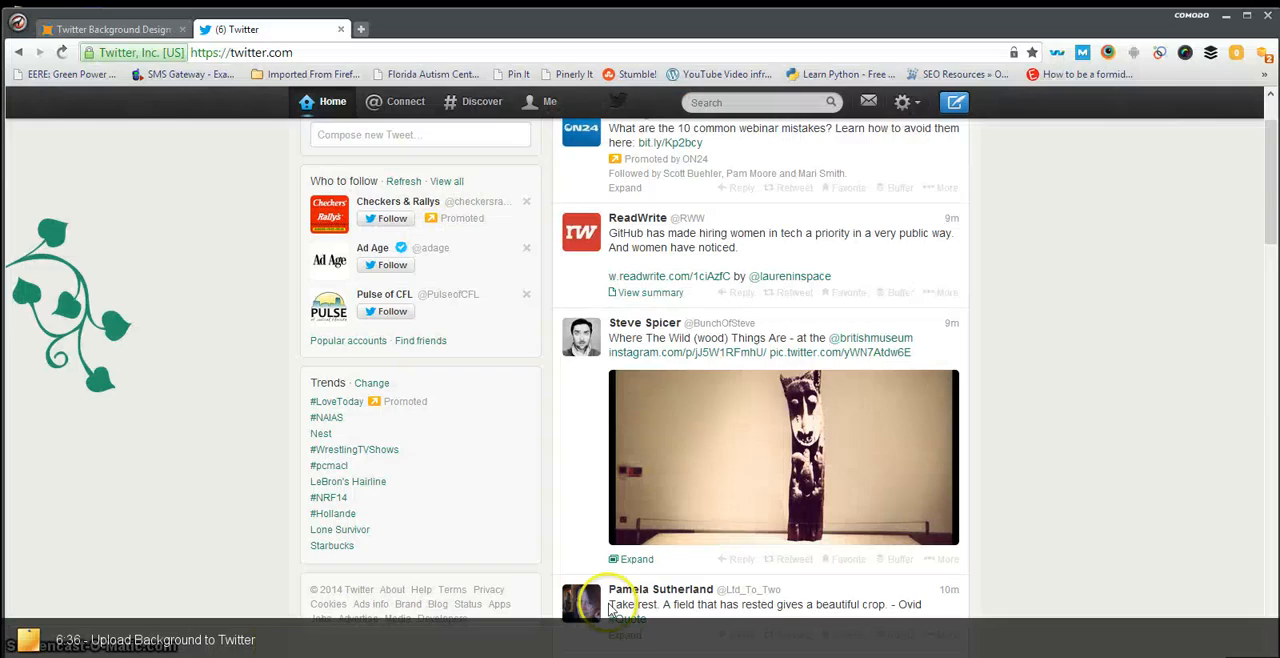
left_click(904, 103)
left_click(826, 278)
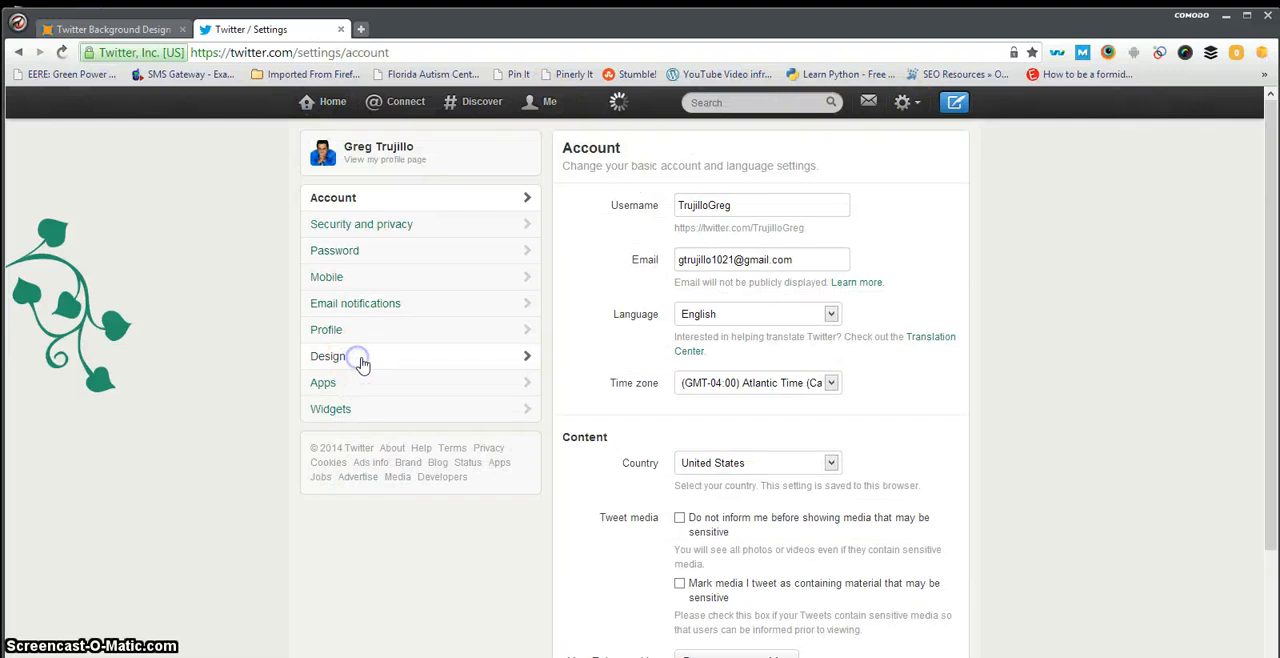
left_click(359, 362)
scroll(1040, 382, "down", 4)
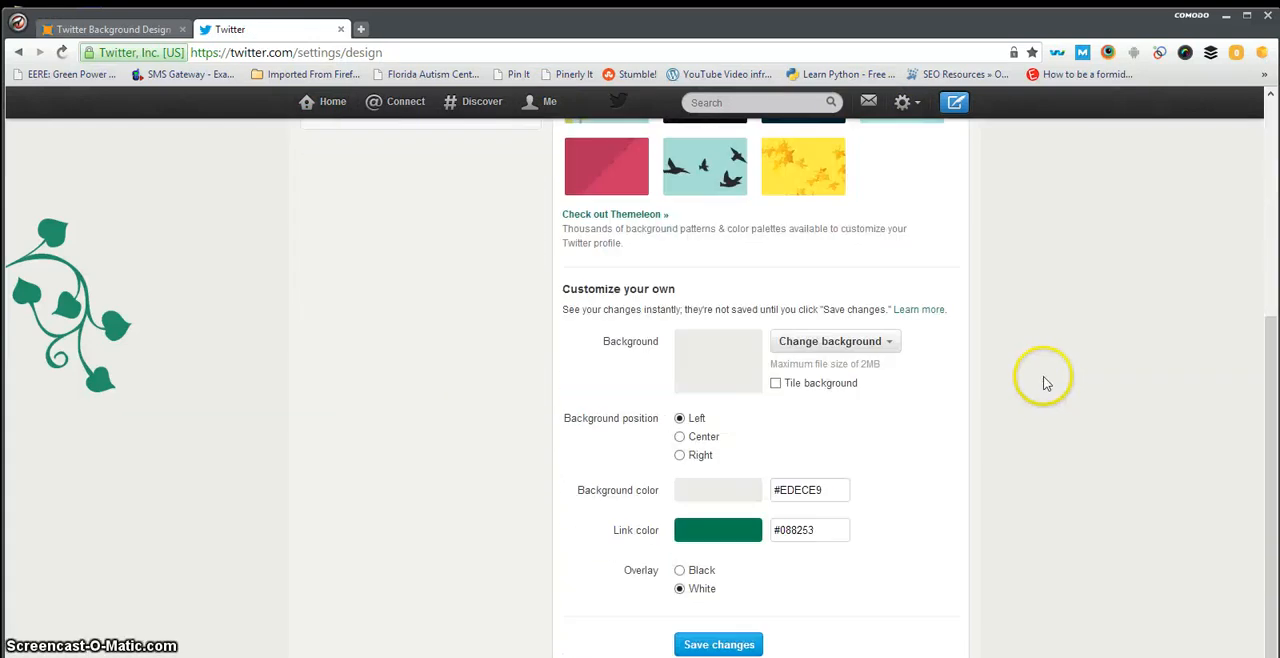
Step: Remove the existing profile background image and set the background position to Right
left_click(845, 344)
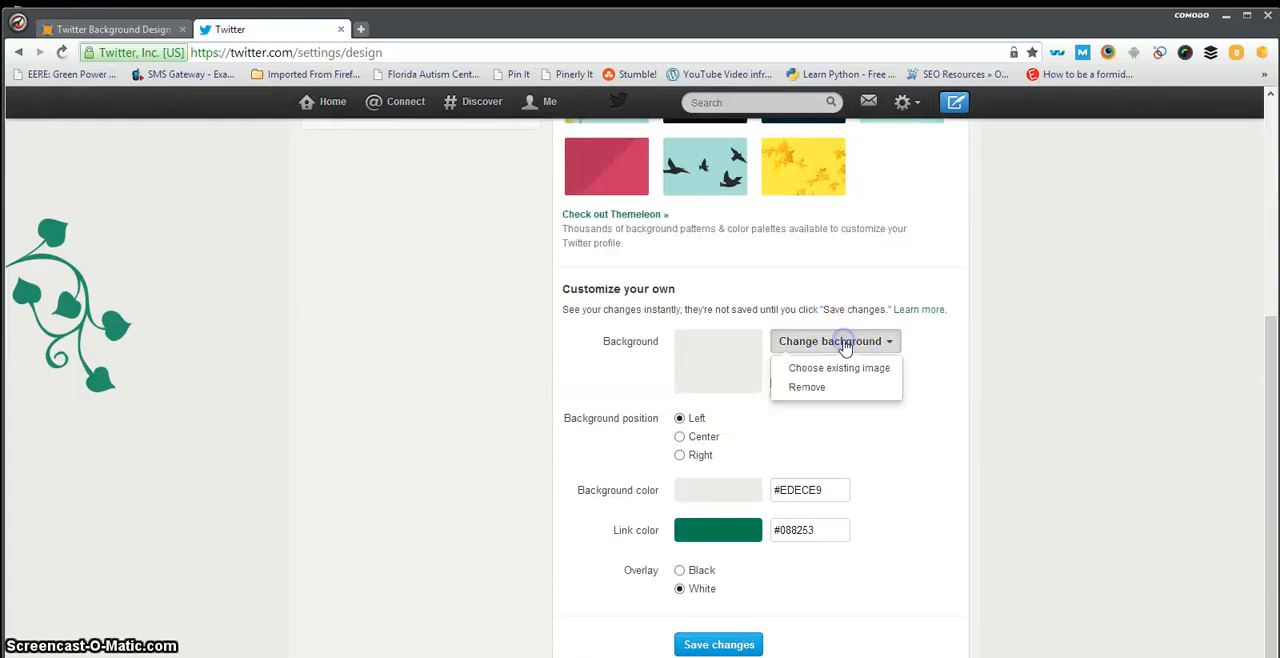
left_click(828, 389)
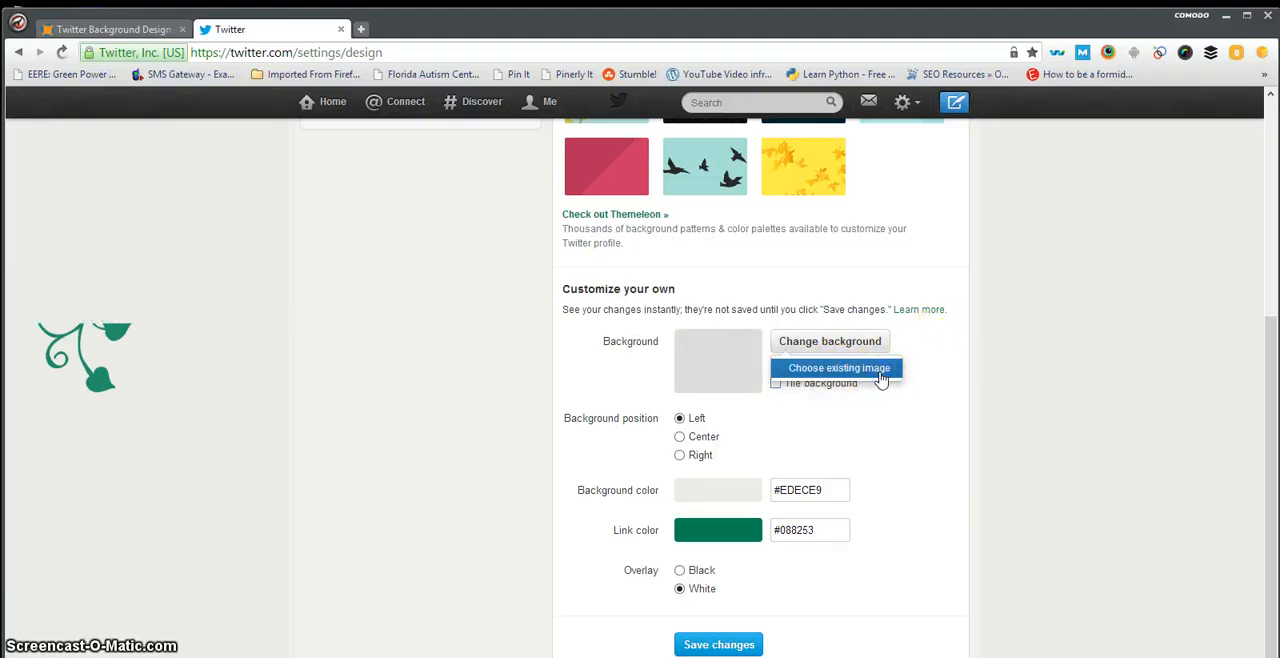
left_click(892, 453)
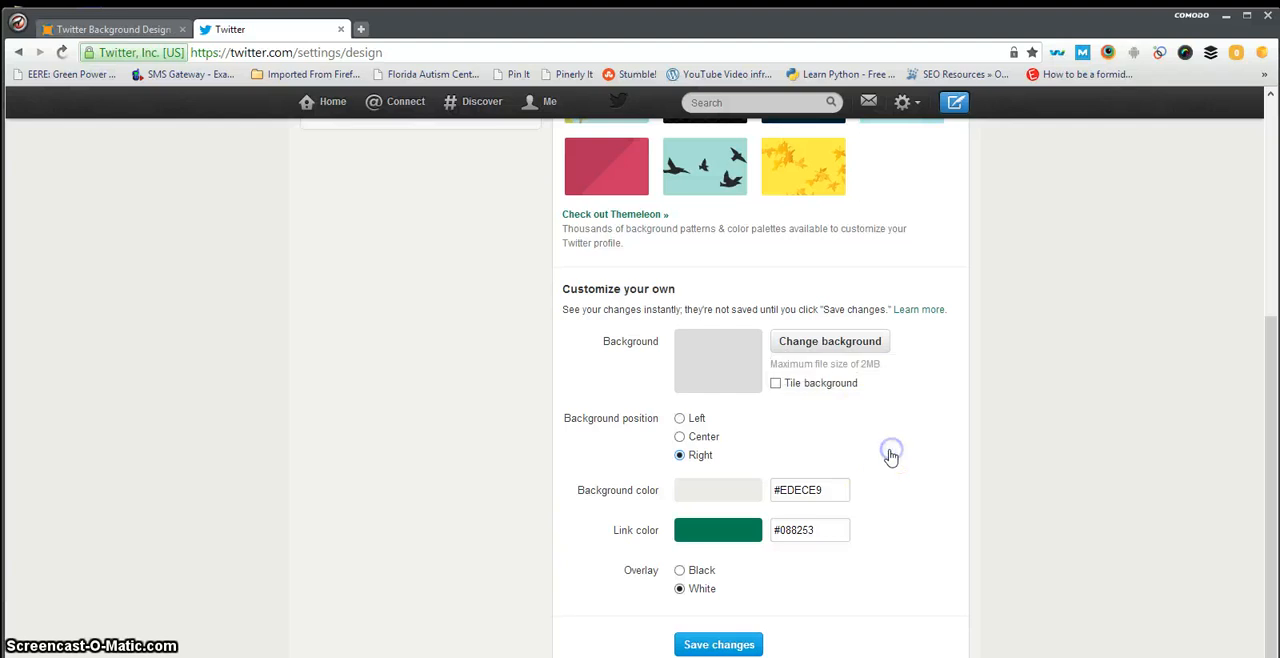
Step: Choose the exported background JPEG from the Desktop as the new background image and set the background color to #fff
left_click(816, 345)
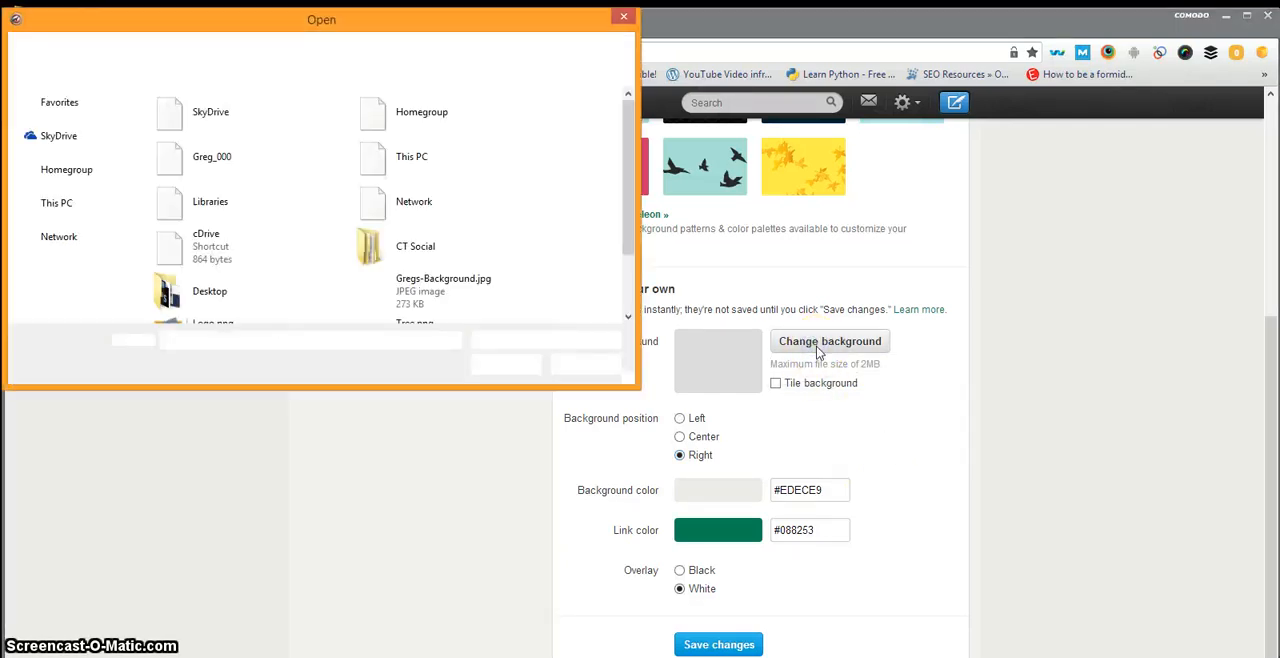
left_click_drag(423, 21, 662, 146)
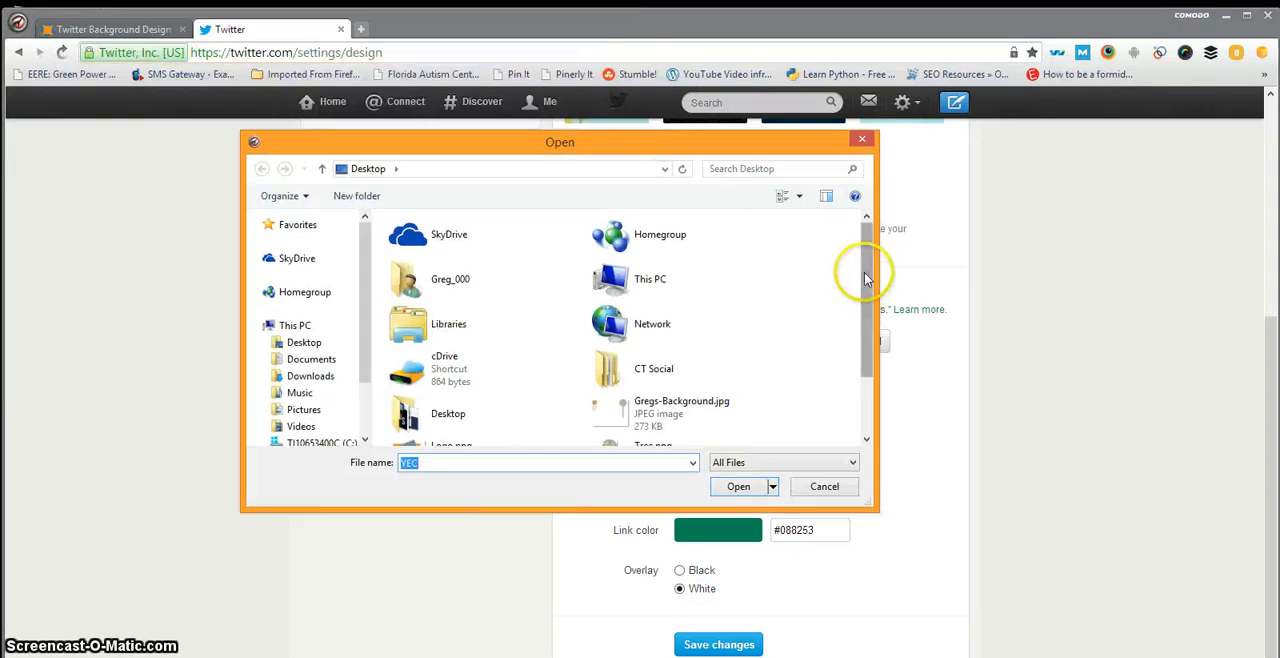
left_click_drag(863, 277, 857, 378)
left_click(500, 424)
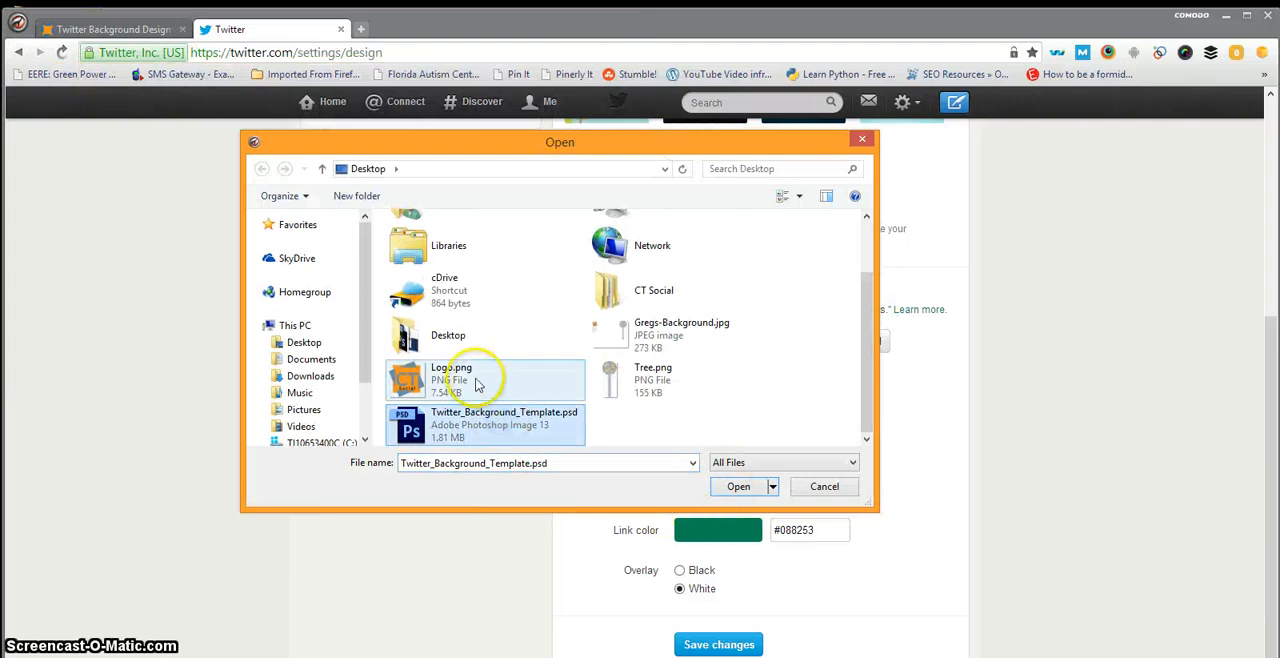
left_click(650, 338)
left_click(736, 487)
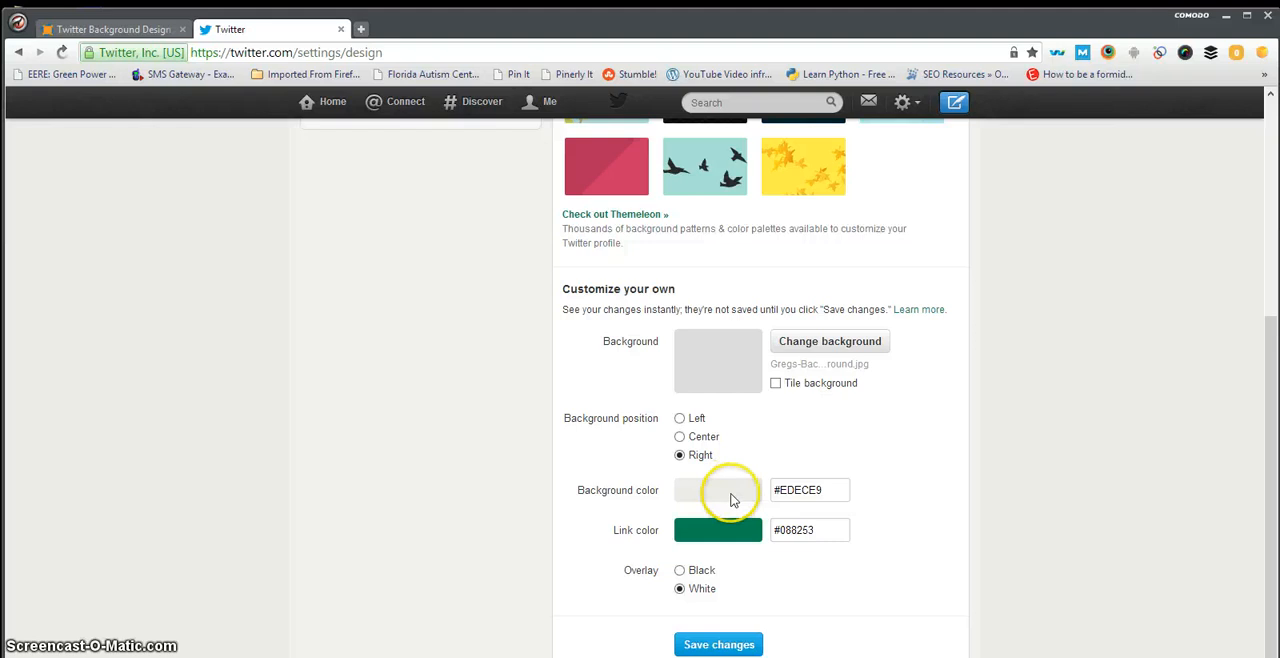
left_click_drag(834, 491, 786, 488)
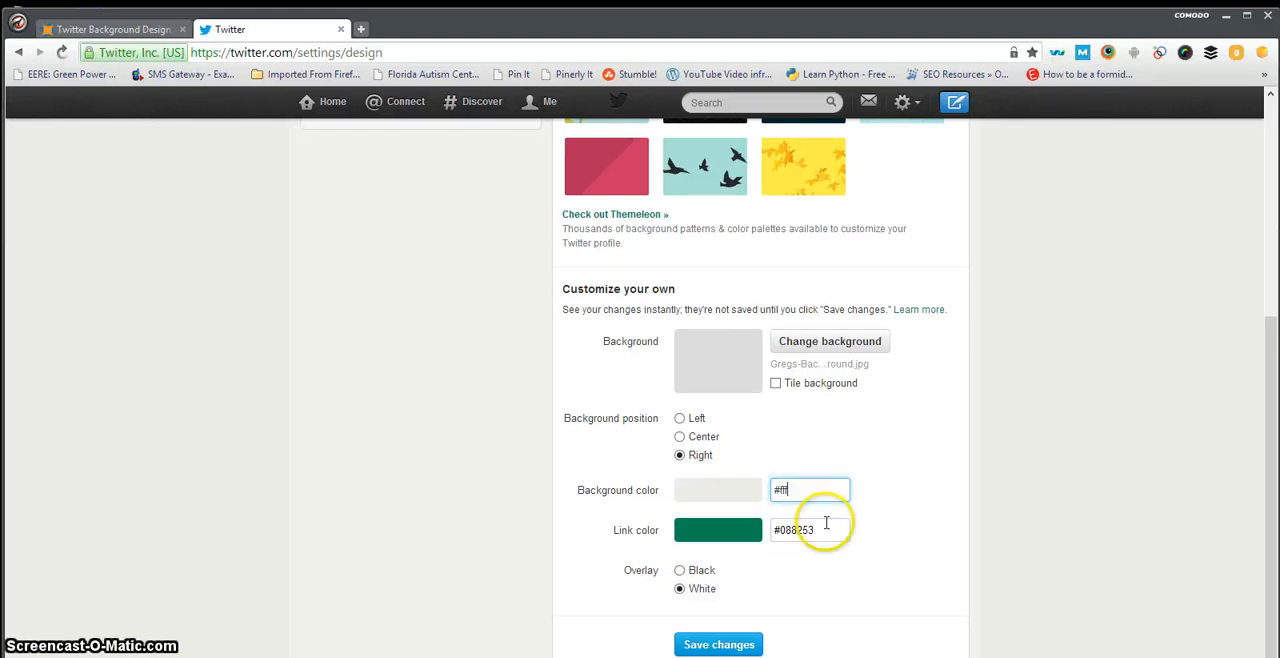
left_click(889, 491)
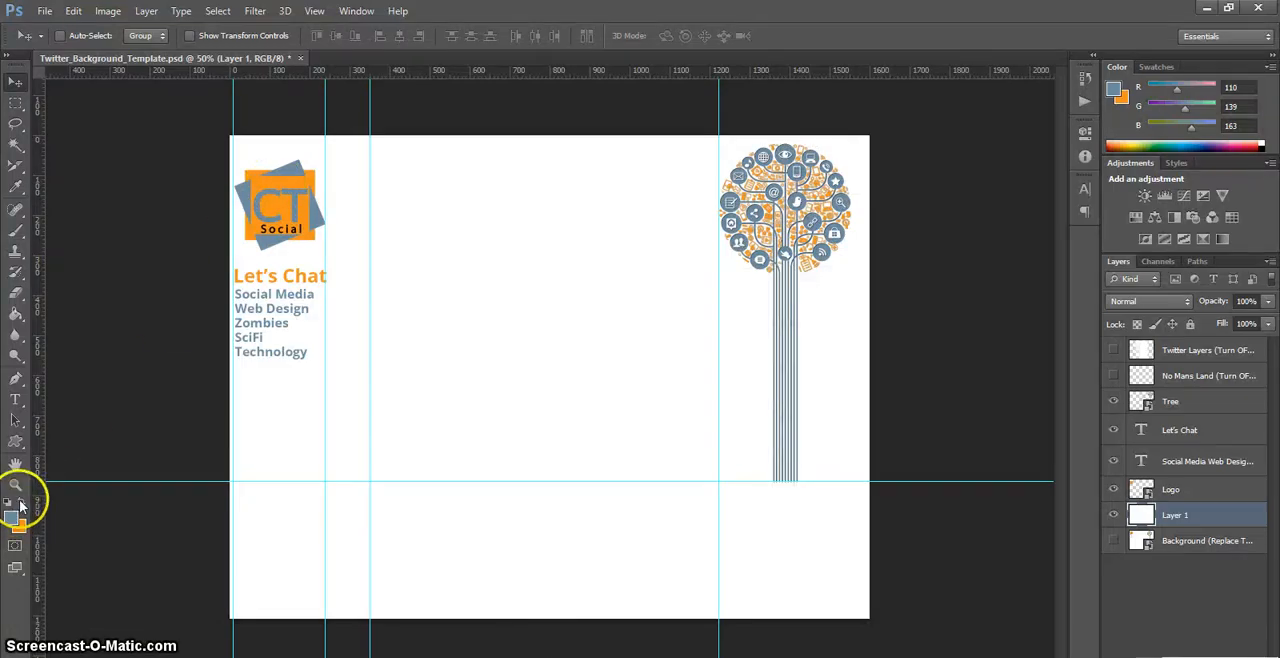
Step: In Photoshop, swap the foreground and background colors and copy the orange foreground's hex code f7941e
left_click(21, 502)
left_click(12, 518)
left_click_drag(865, 397, 750, 398)
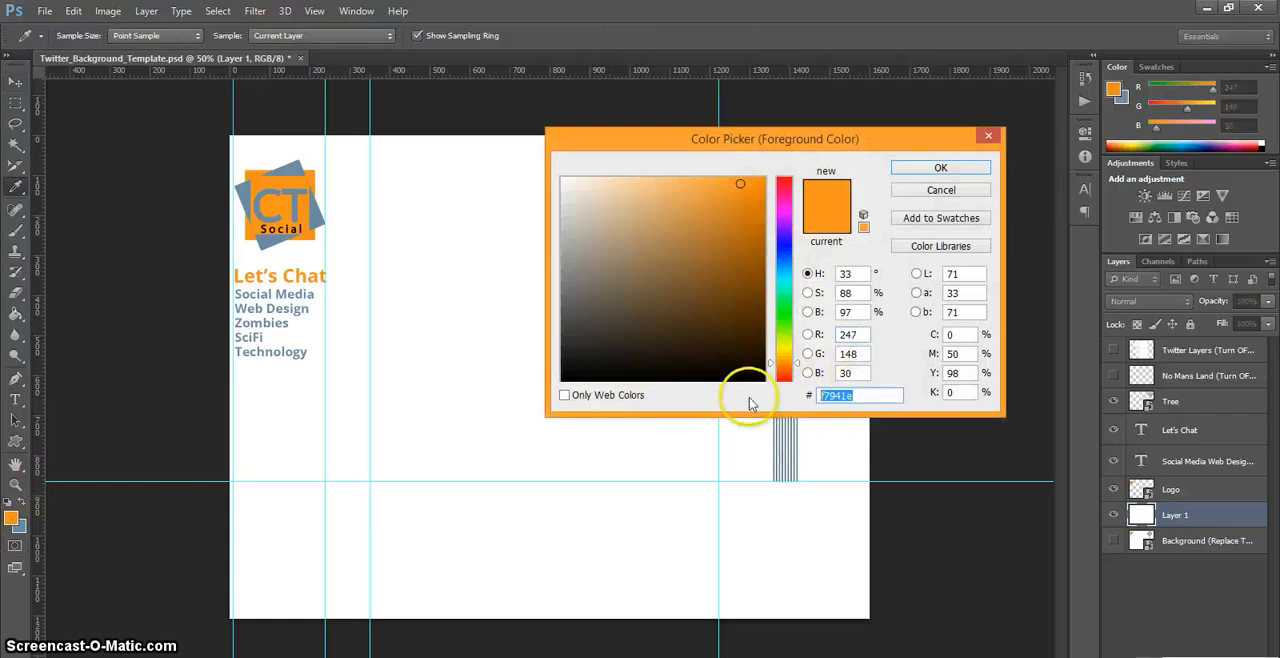
left_click(942, 168)
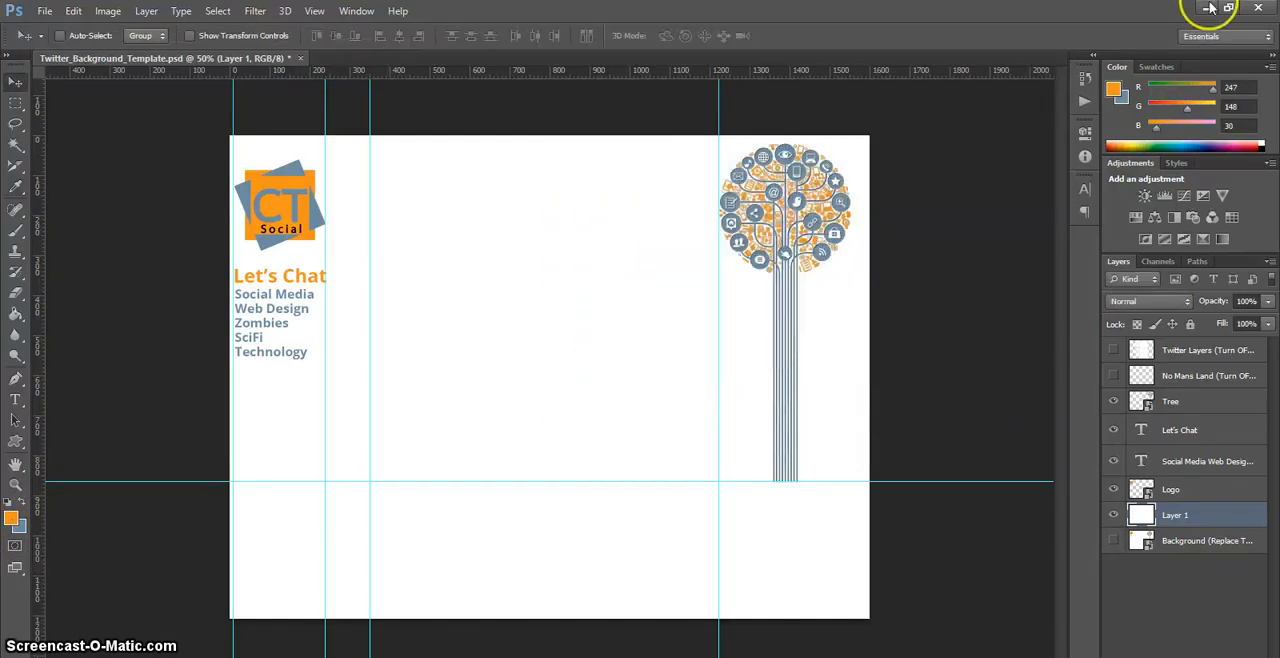
Step: Return to Twitter's Design settings and set the link color to the copied #f7941e
left_click(1207, 8)
left_click_drag(811, 529, 703, 548)
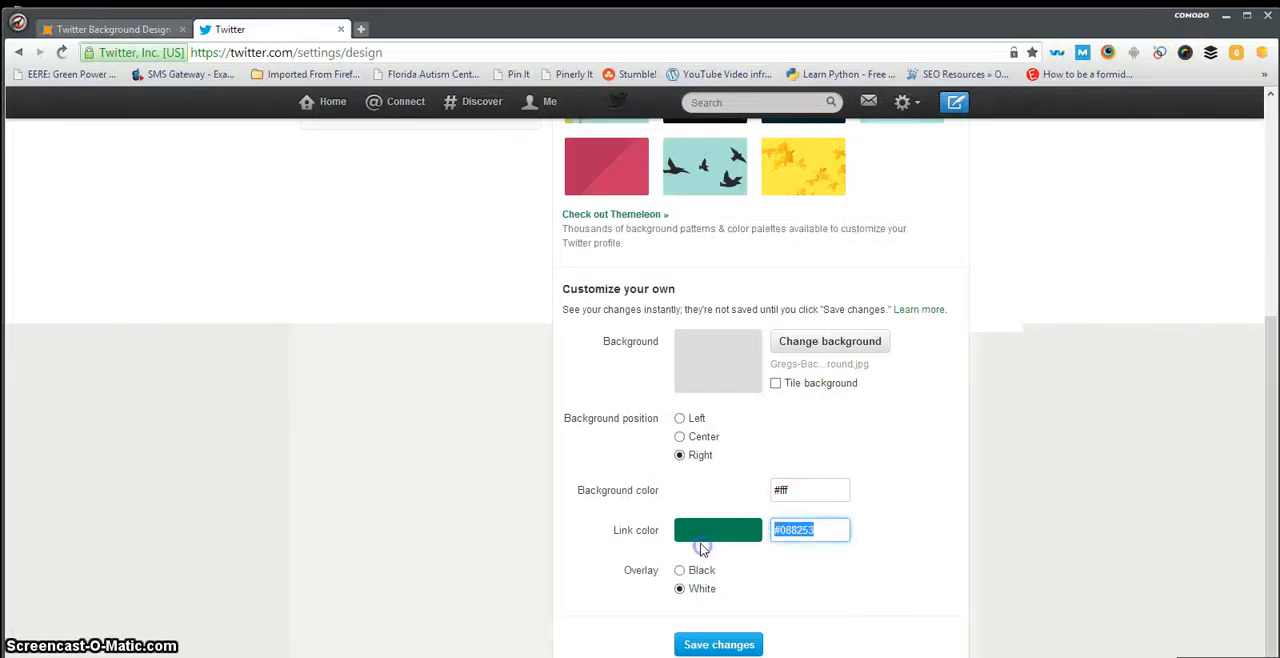
left_click(786, 533)
key("ctrl+a")
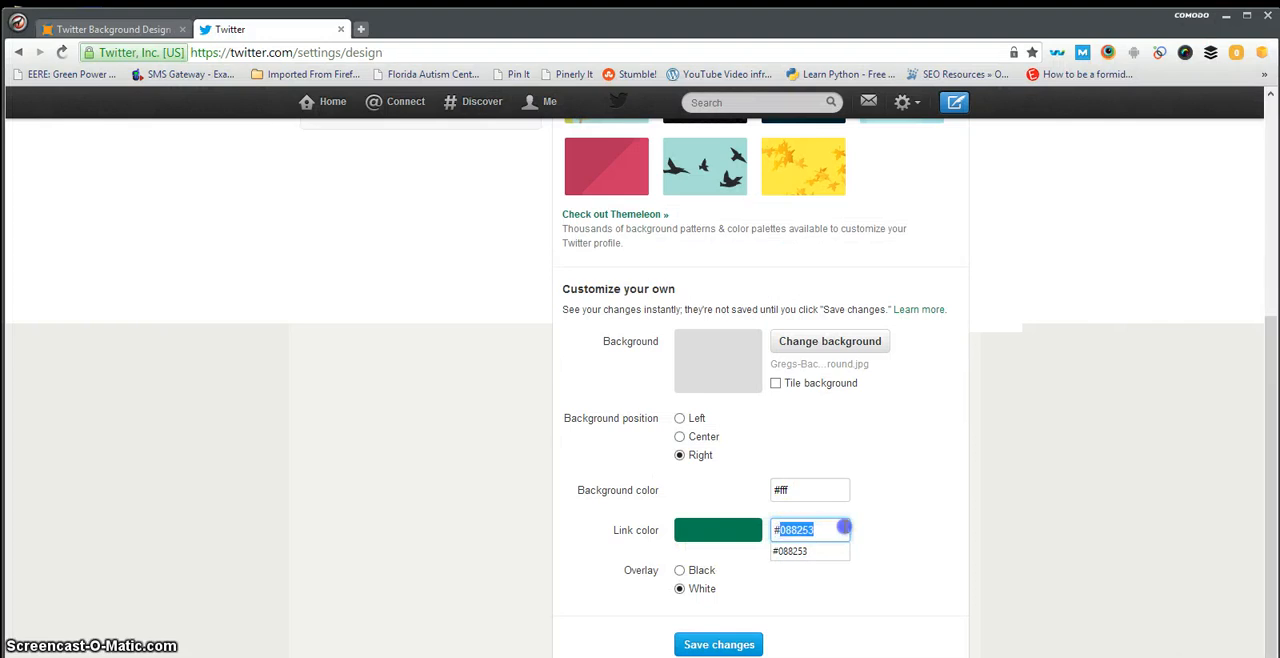
type("#f7941e")
left_click(882, 524)
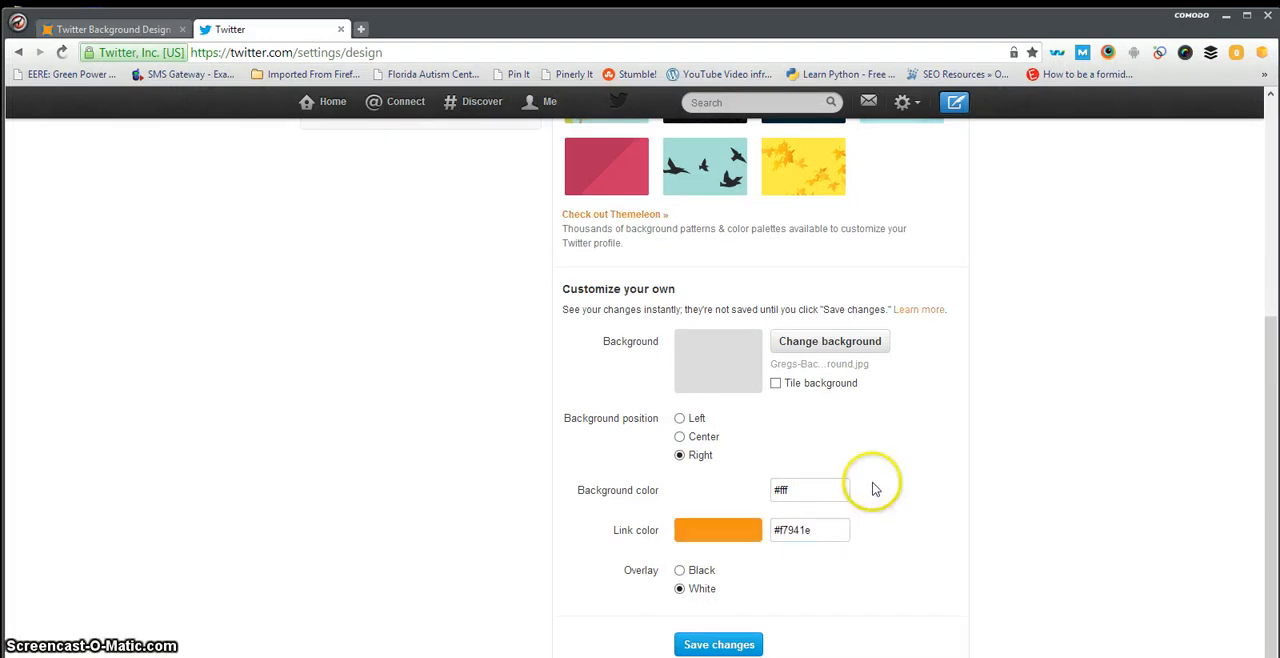
Step: Set the overlay to Black and the background position to Left, and save the design changes
left_click(681, 575)
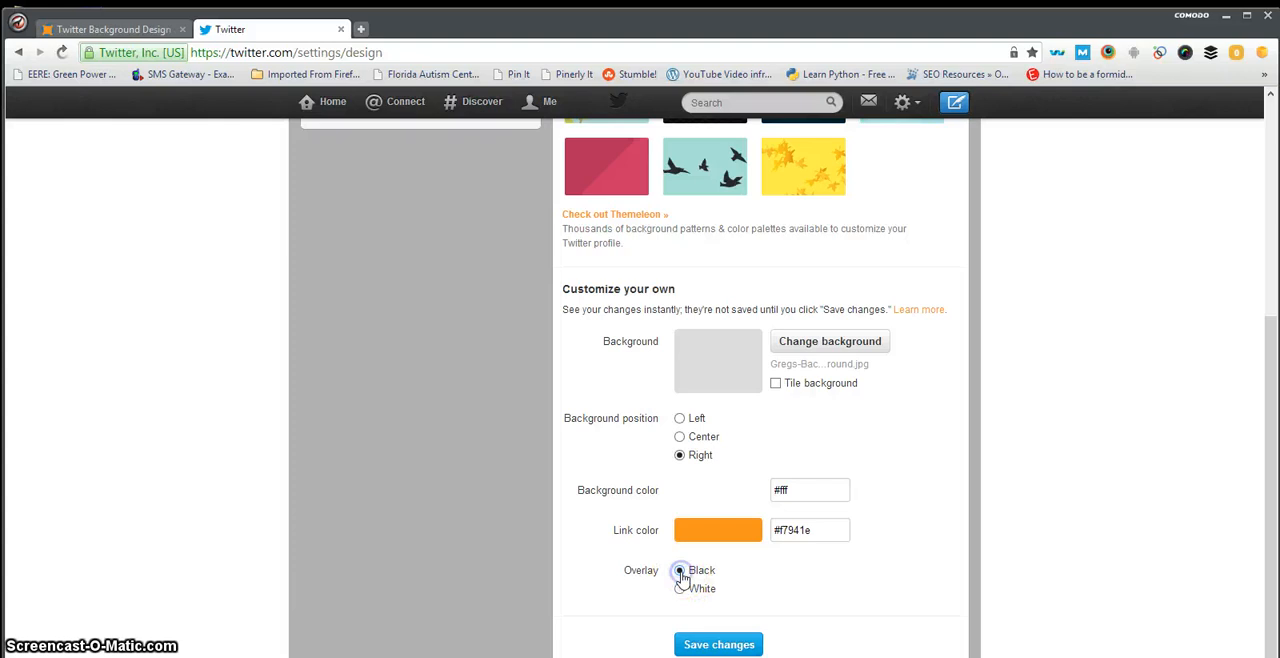
left_click(681, 456)
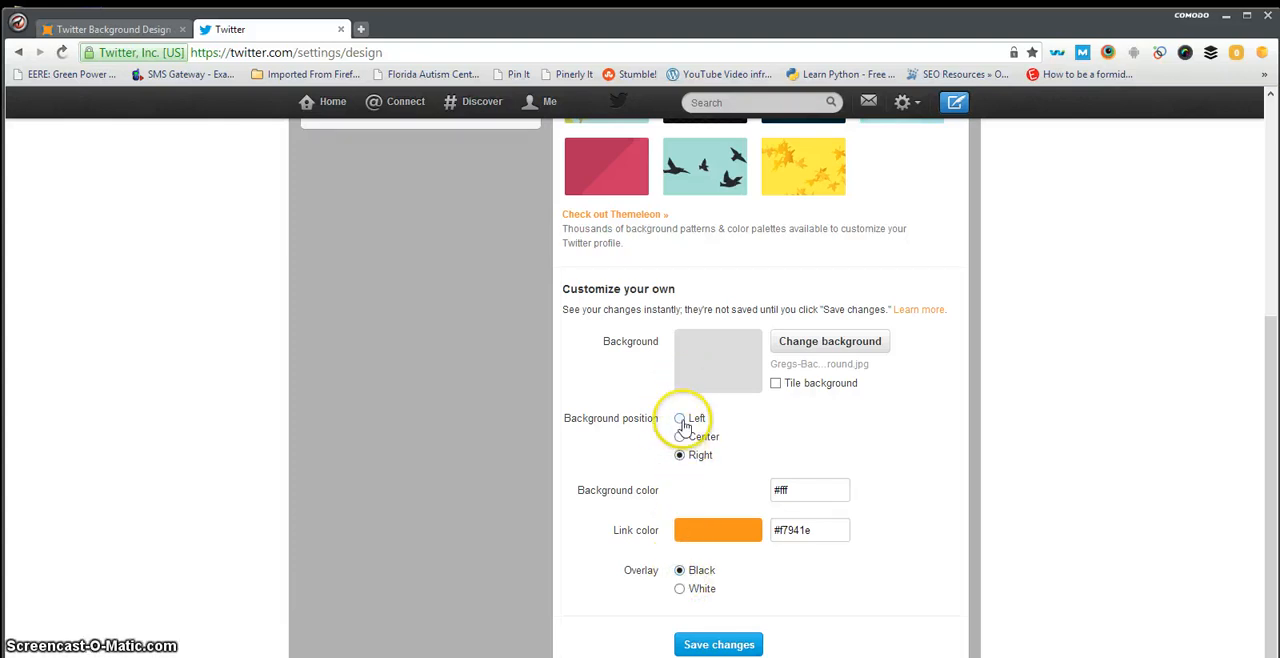
left_click(682, 455)
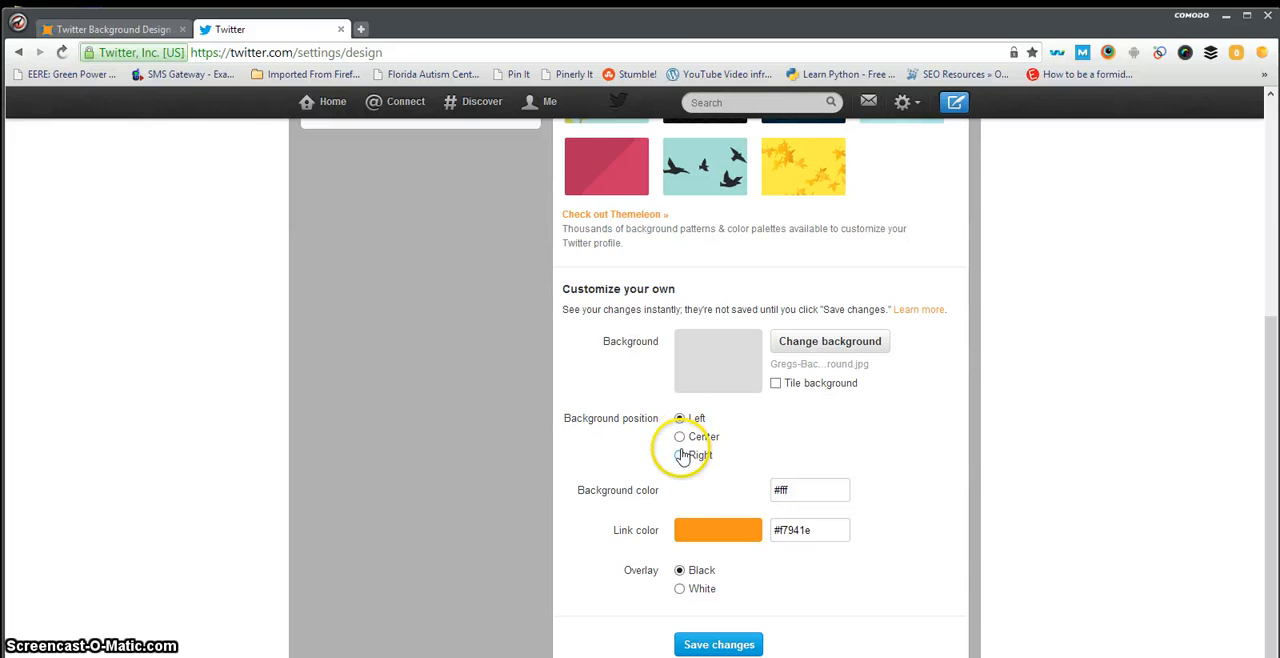
left_click(682, 420)
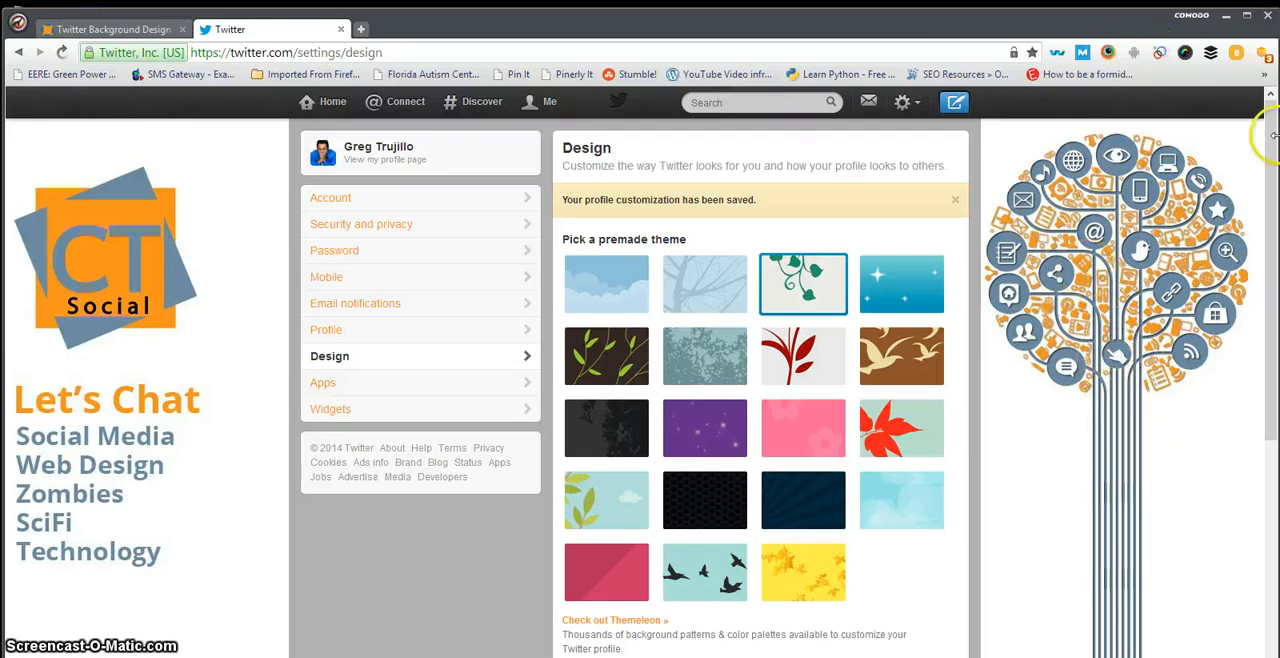
Step: Narrow the browser window to examine how the background graphics display at a smaller width
left_click_drag(1273, 140, 1134, 228)
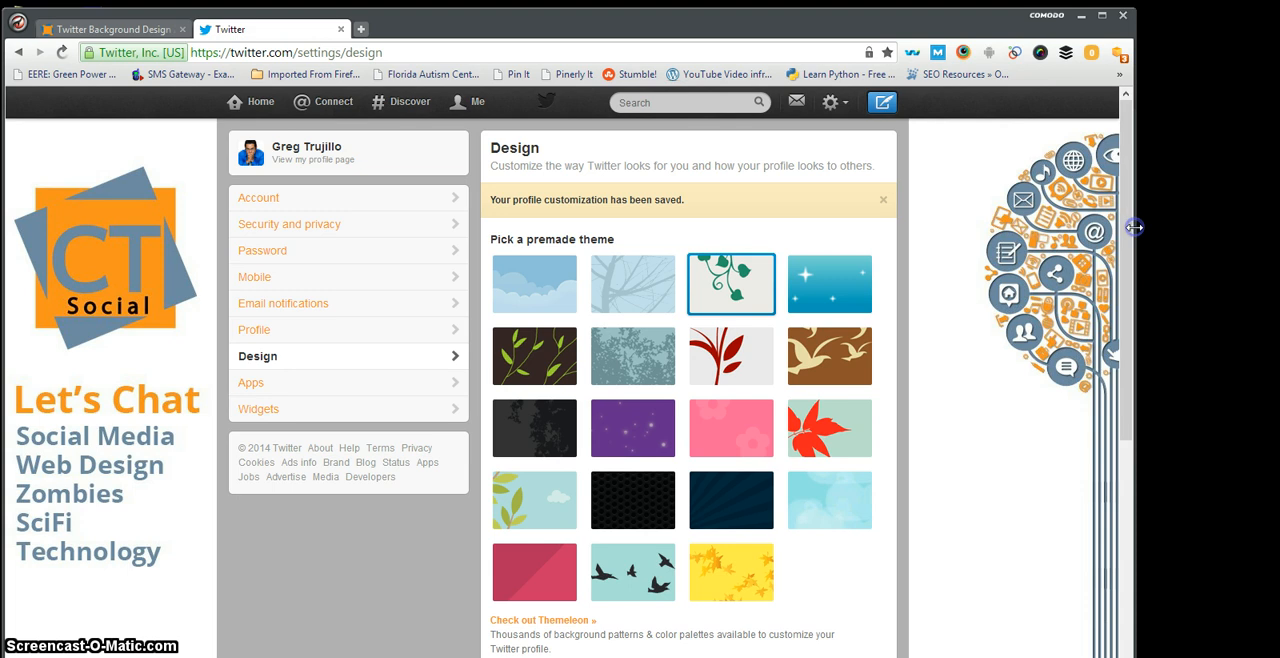